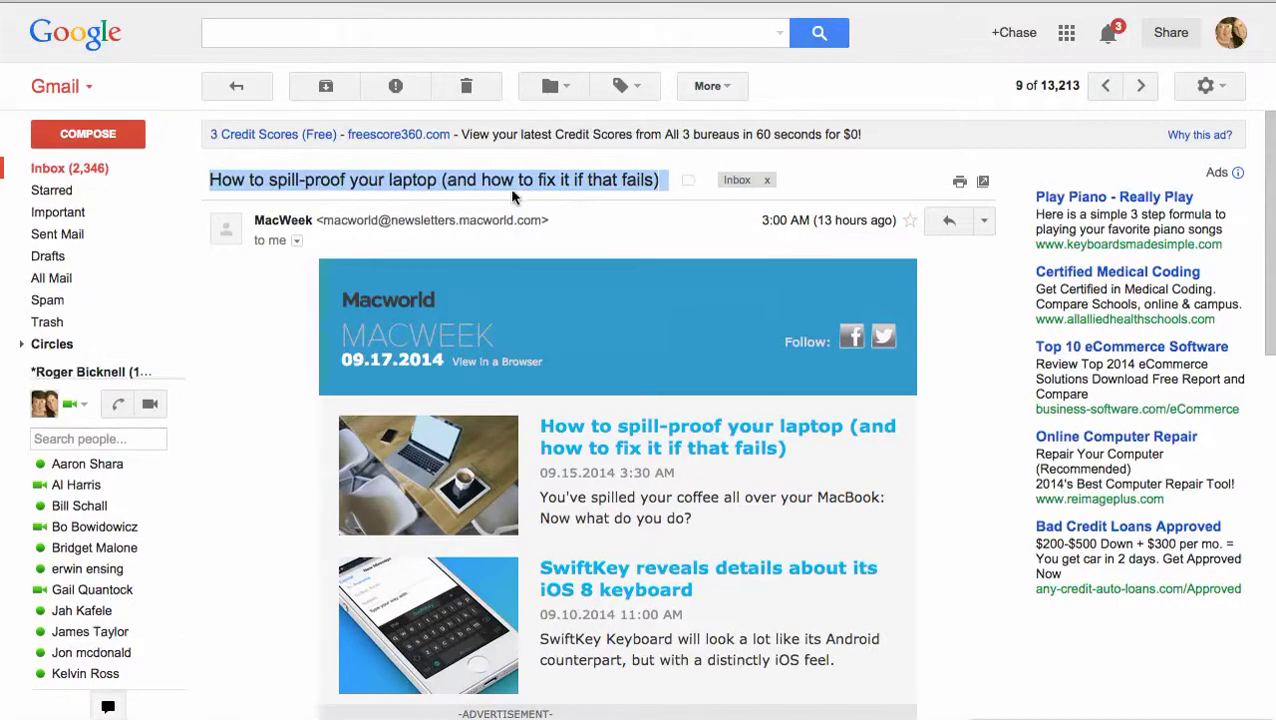
left_click(412, 177)
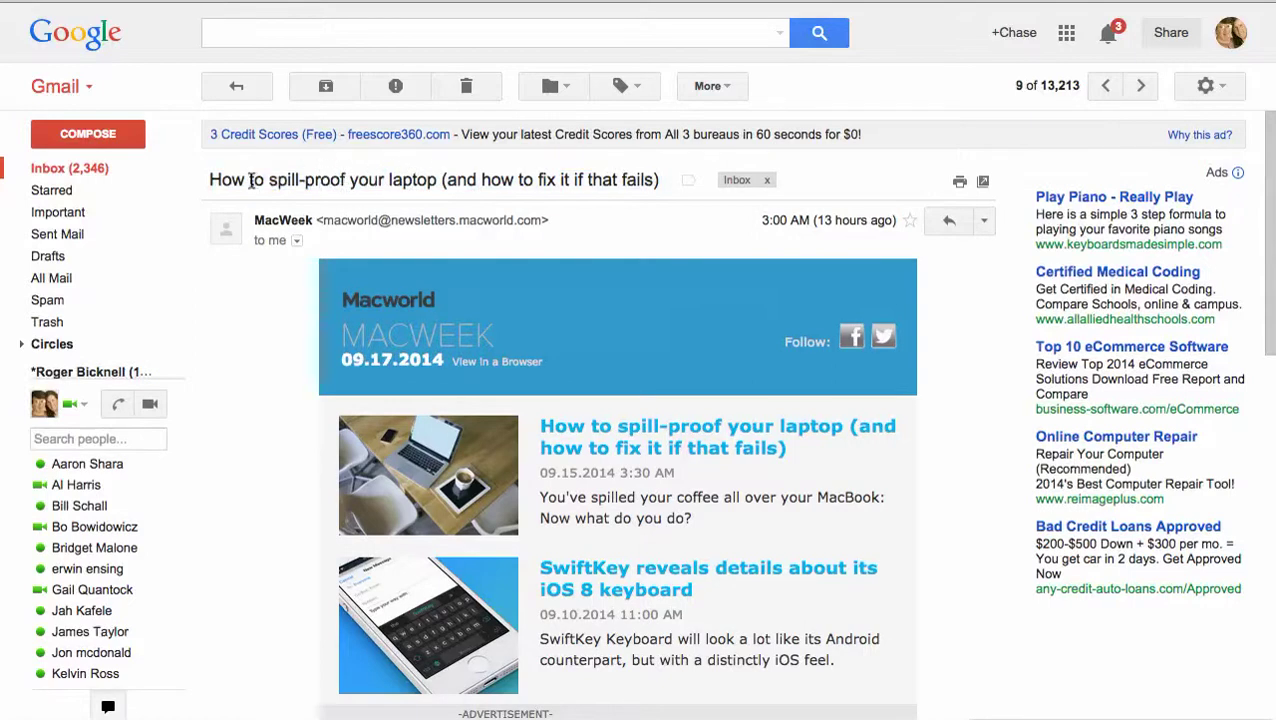
left_click_drag(270, 179, 438, 177)
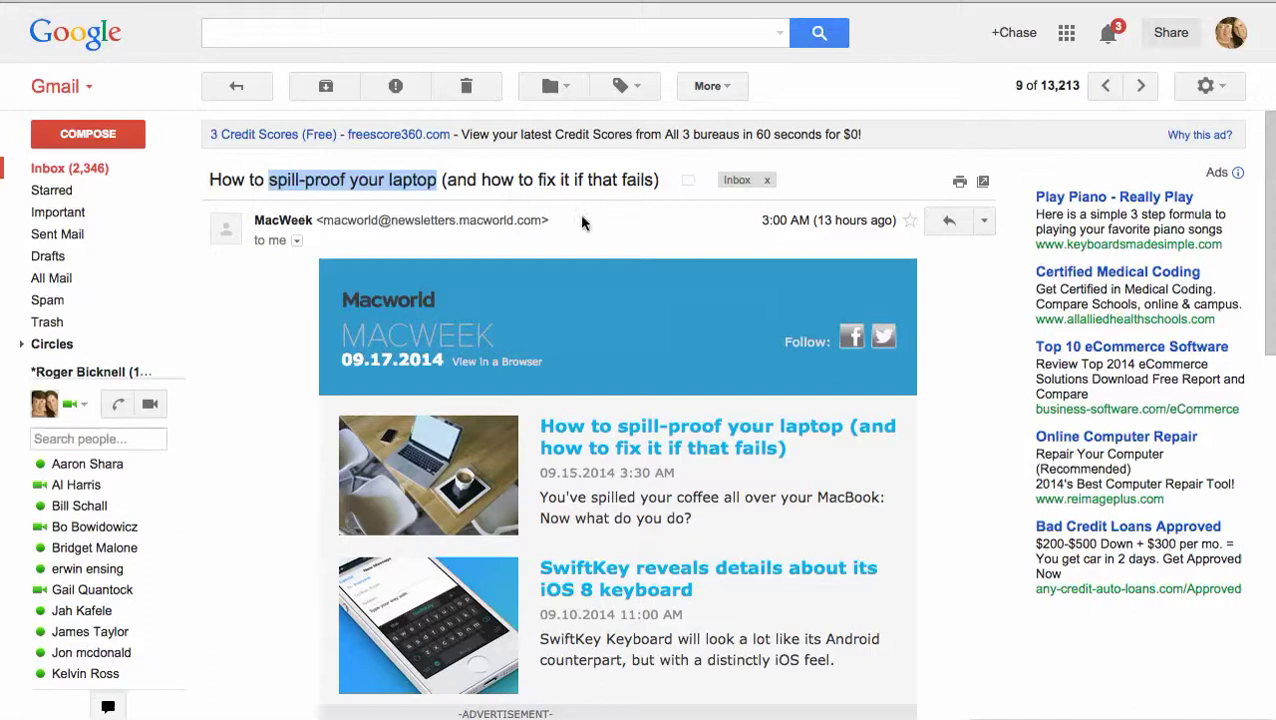
left_click_drag(323, 219, 540, 220)
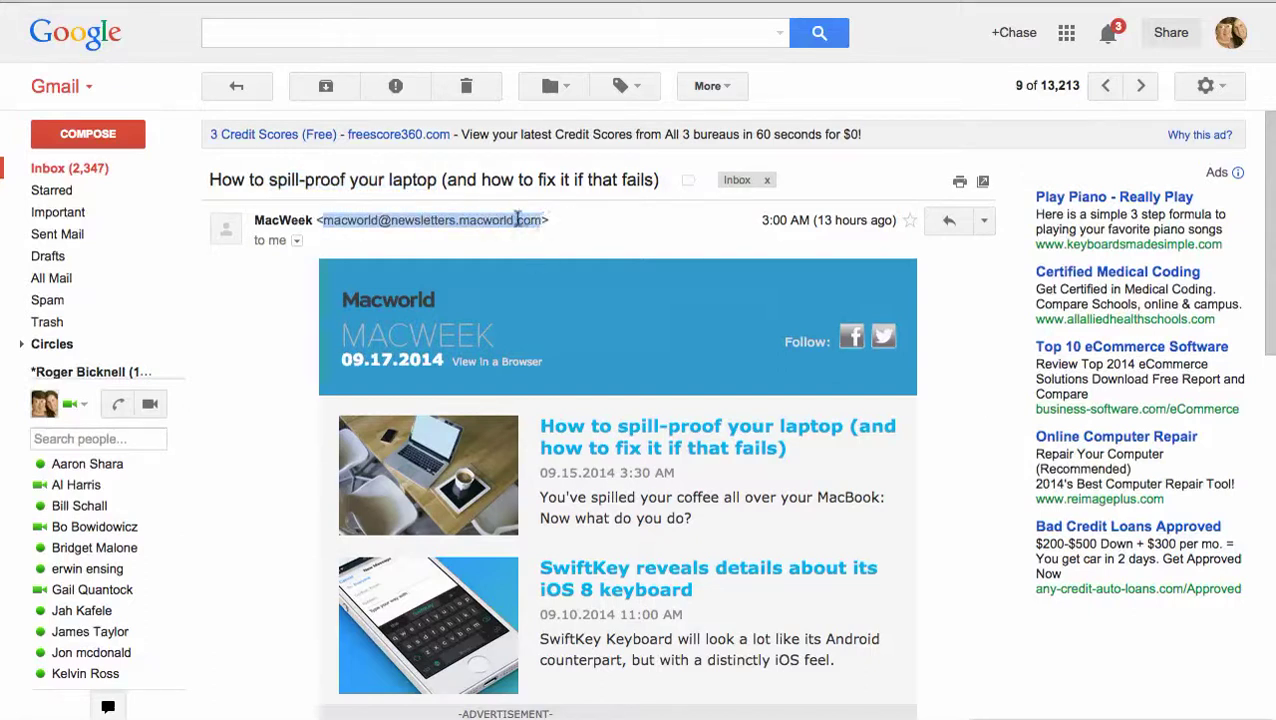
left_click(516, 217)
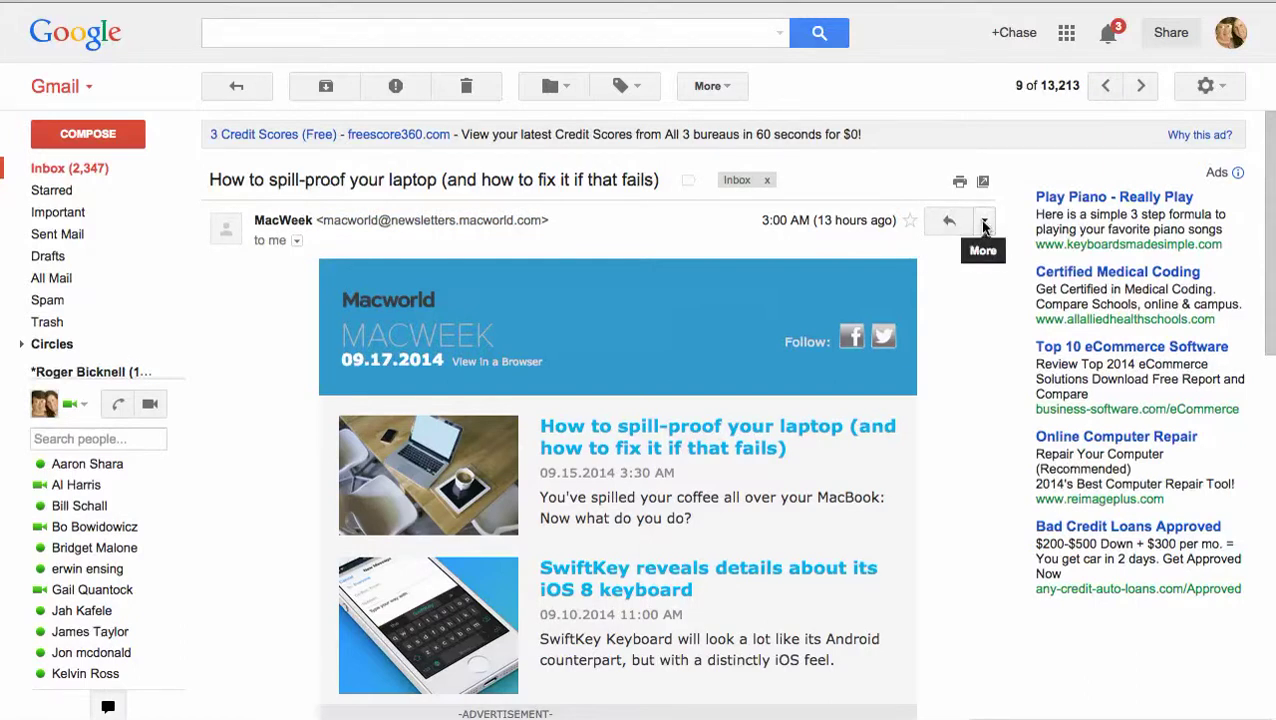
- Start a filter from the open MacWeek message, matching its sender's address, and continue to the filter actions
left_click(984, 223)
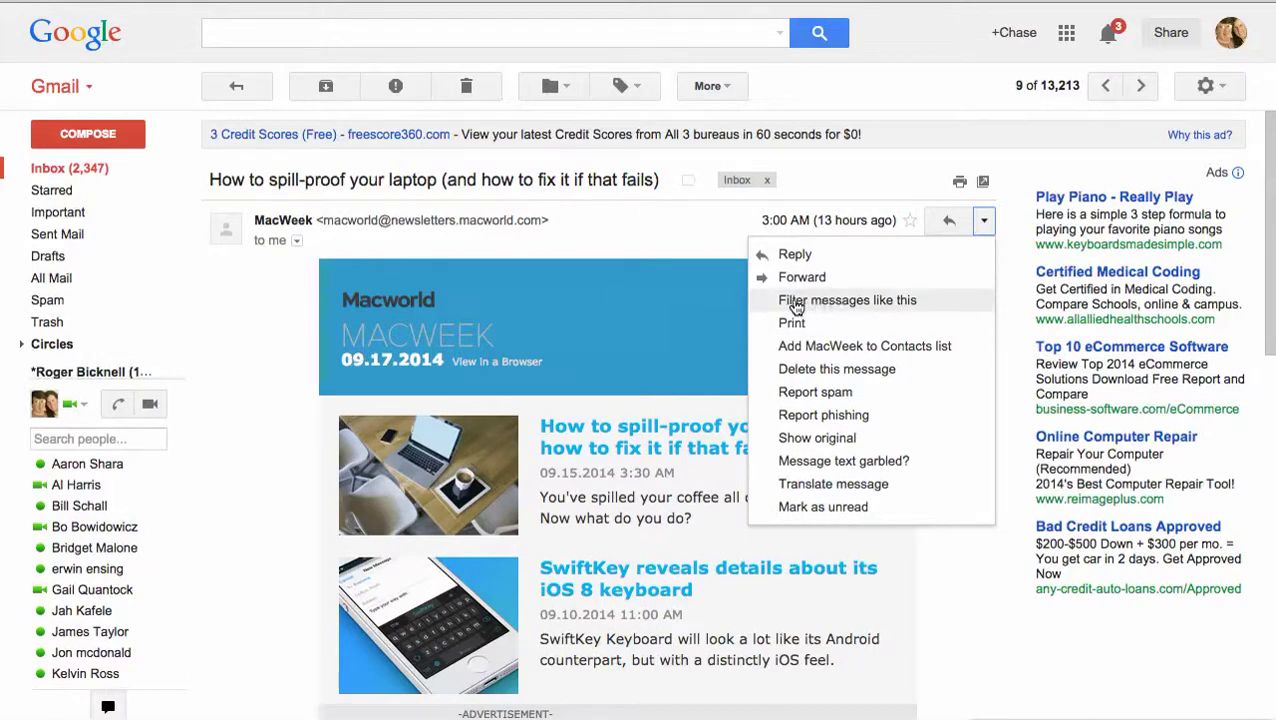
left_click(862, 305)
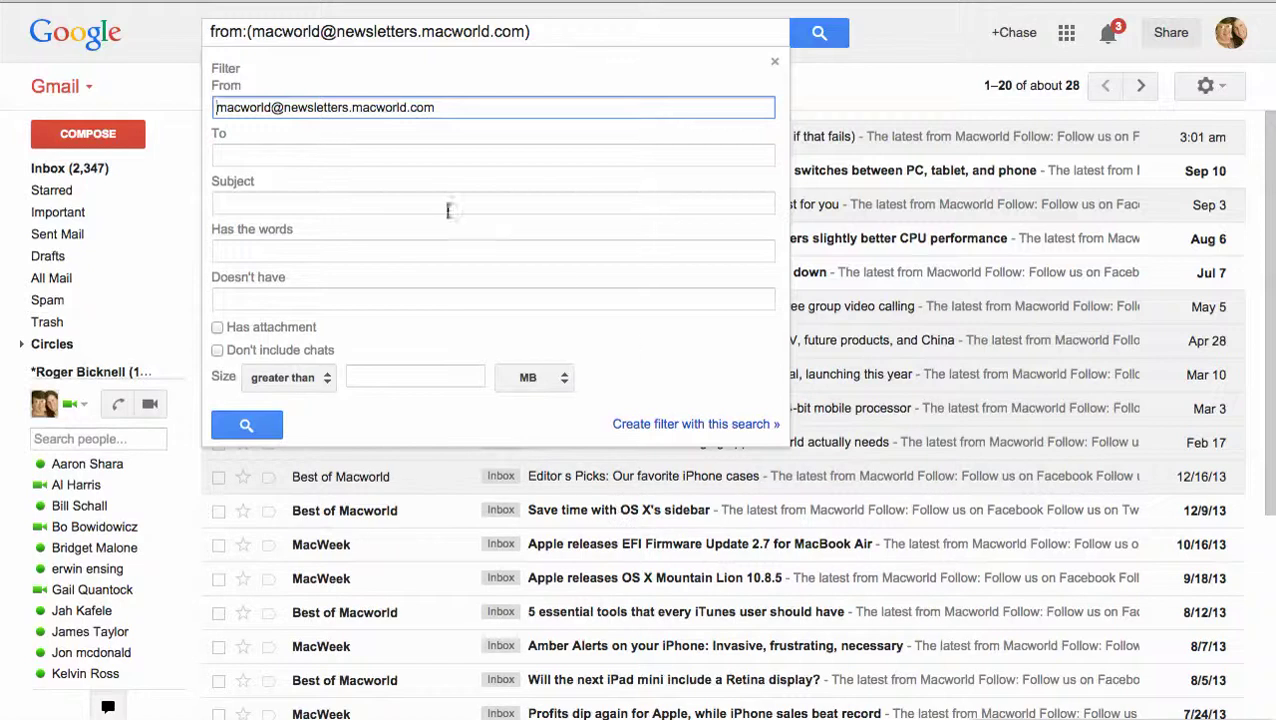
triple_click(217, 108)
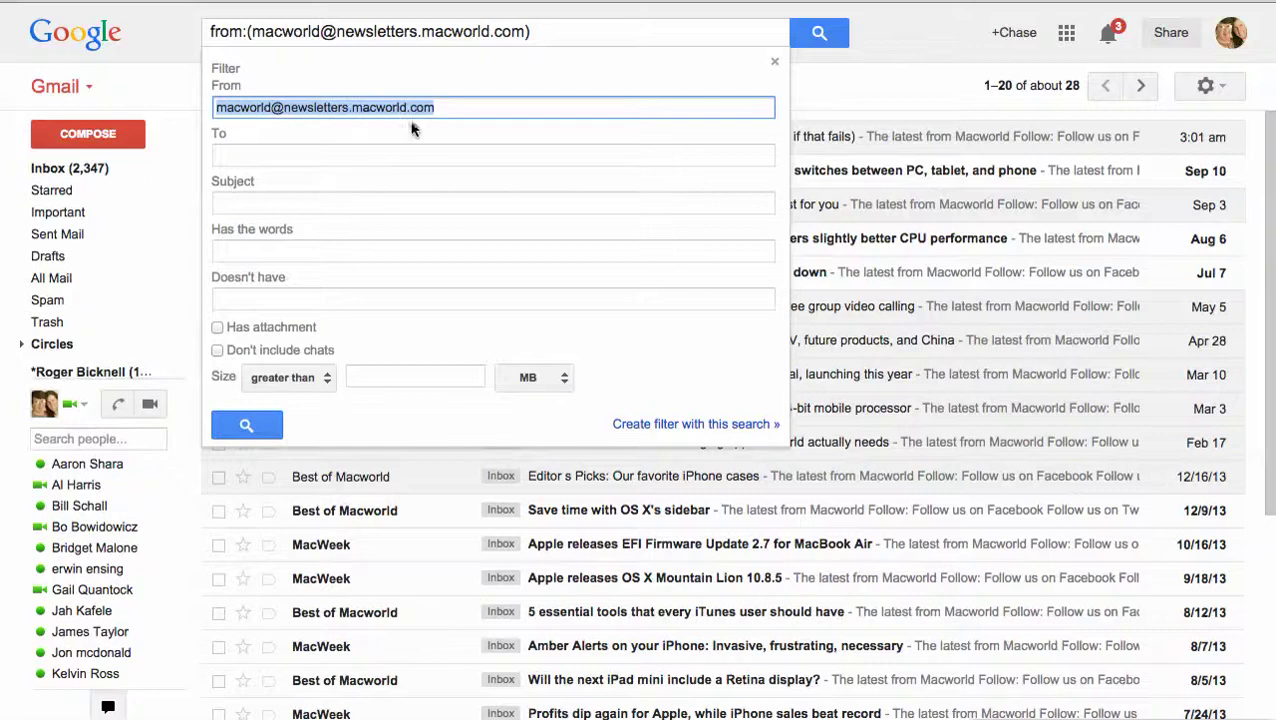
left_click(246, 201)
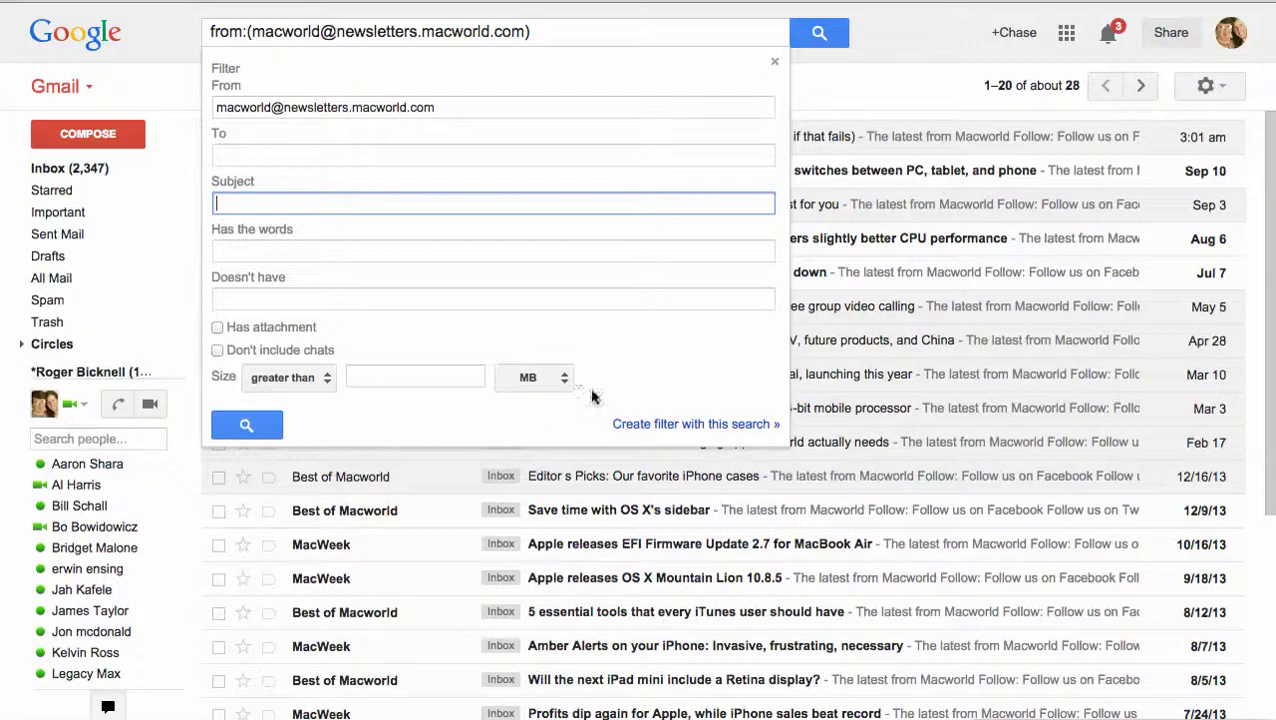
left_click(661, 426)
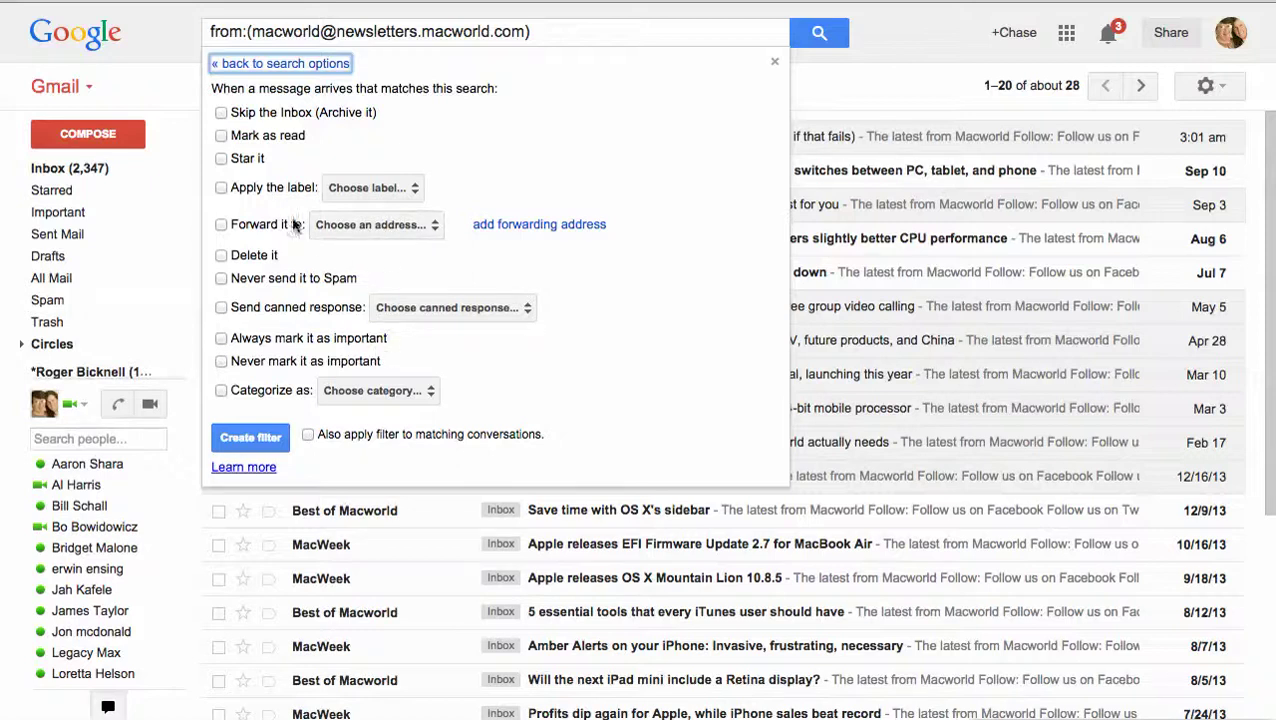
- Enable applying a label in the filter and look through the existing mailbox labels for MacWorld
left_click(221, 189)
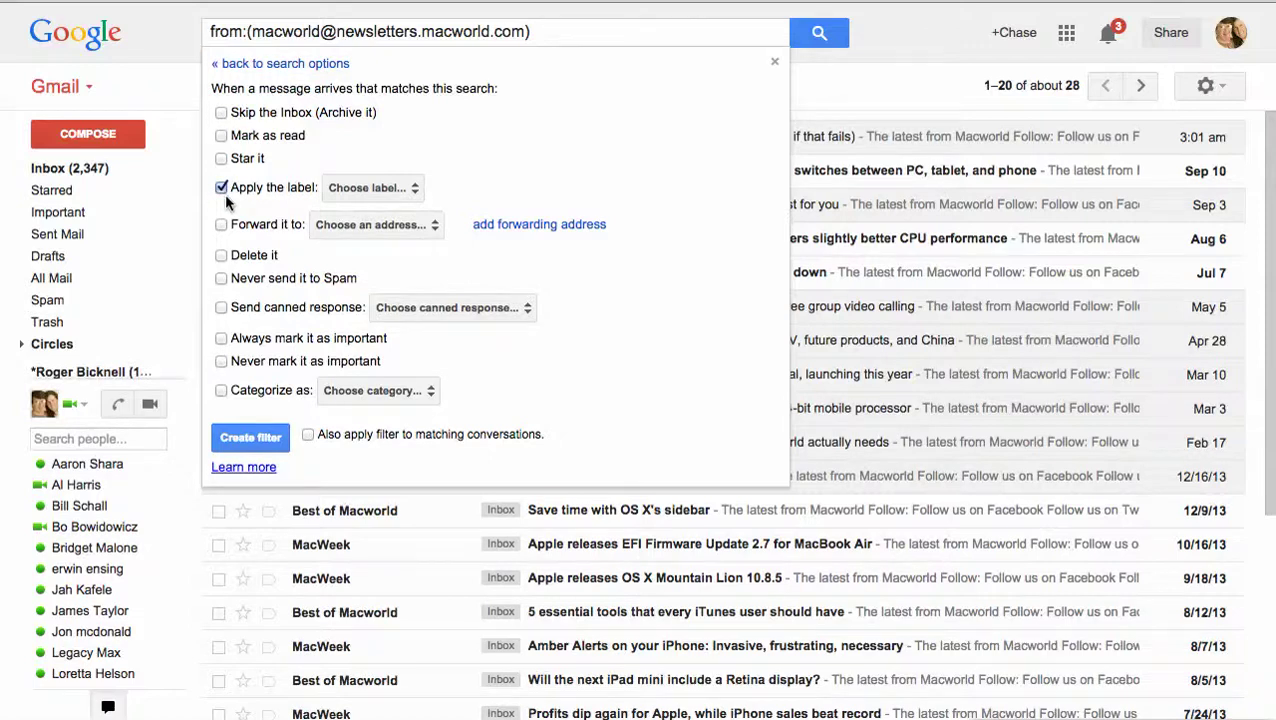
scroll(90, 467, "down", 3)
scroll(90, 467, "down", 15)
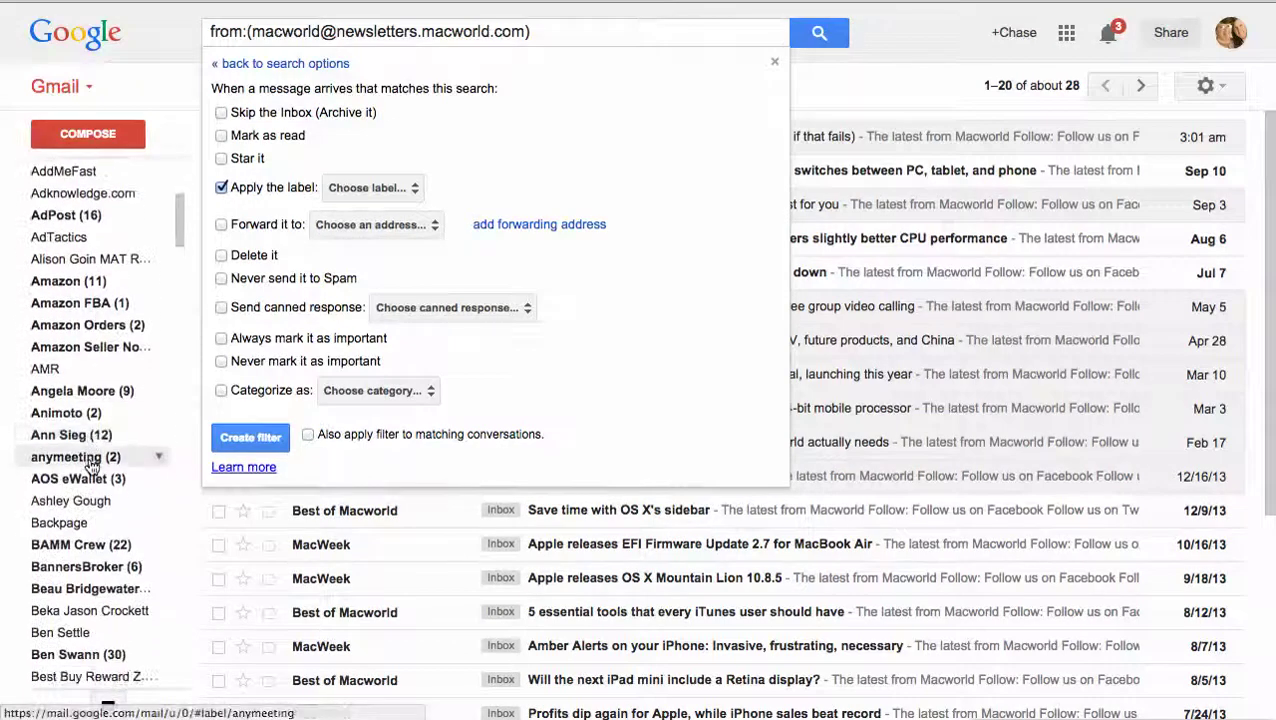
scroll(90, 467, "down", 15)
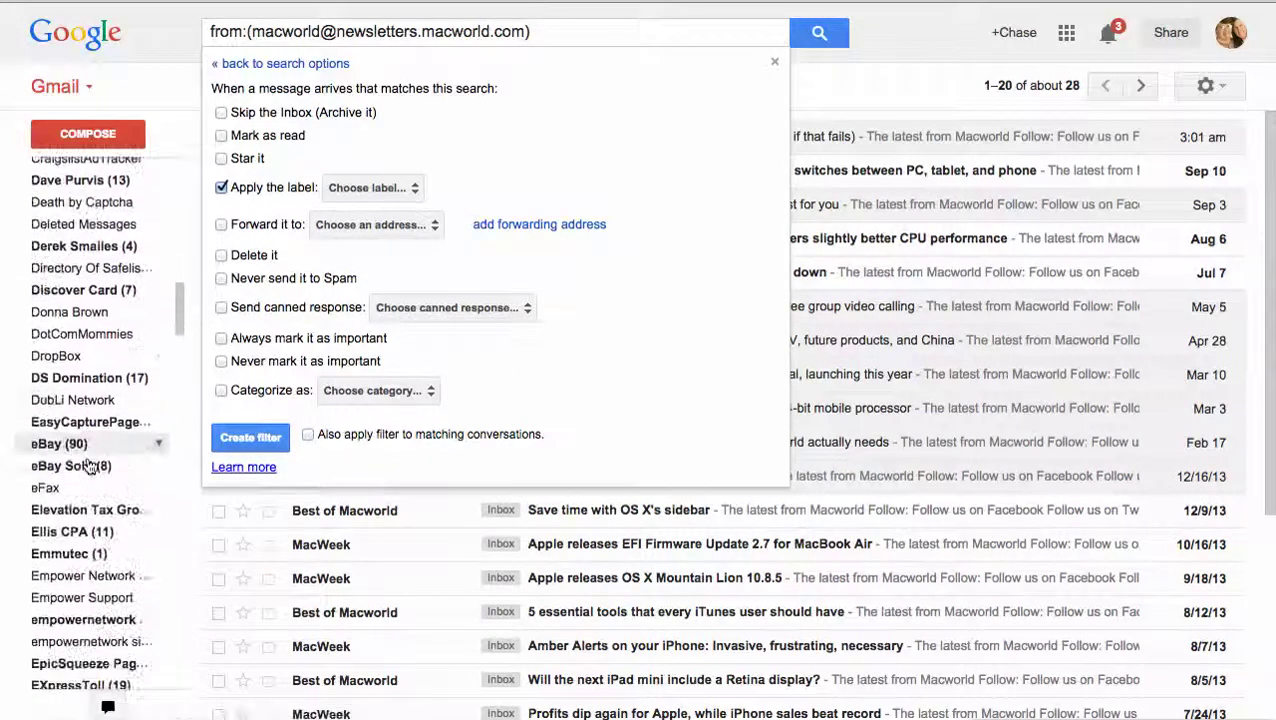
scroll(90, 467, "down", 15)
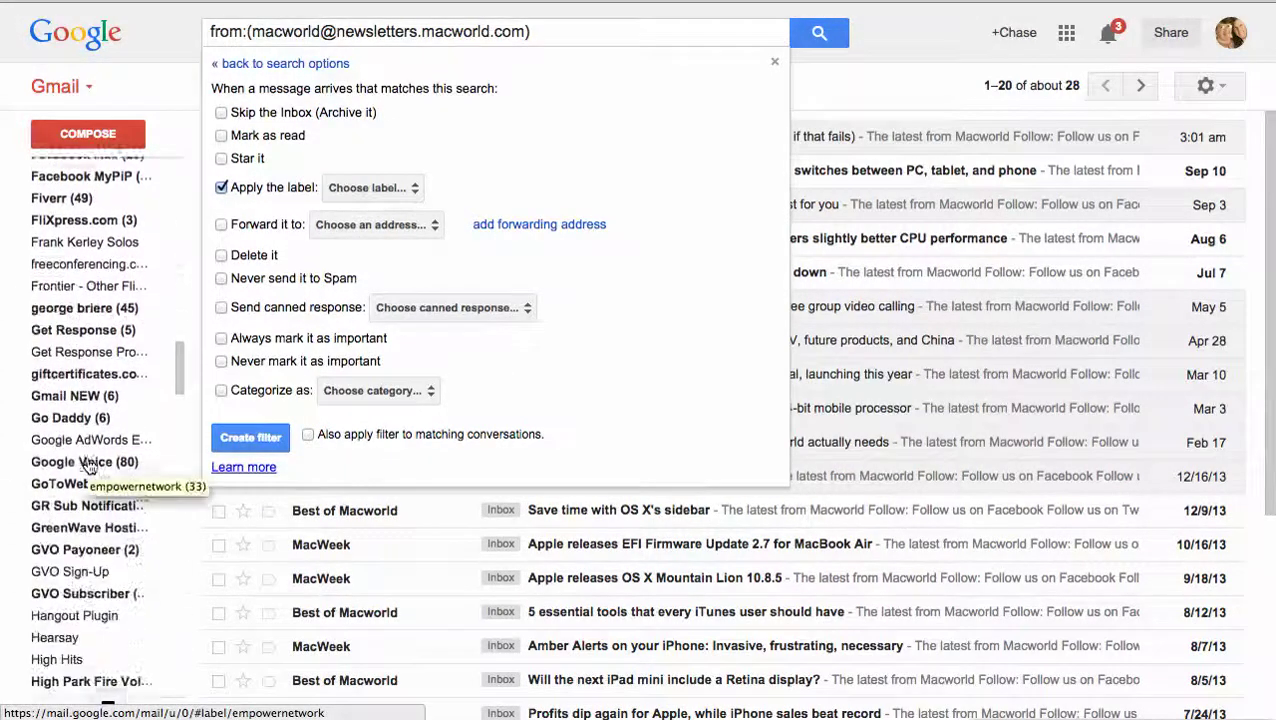
scroll(90, 467, "down", 15)
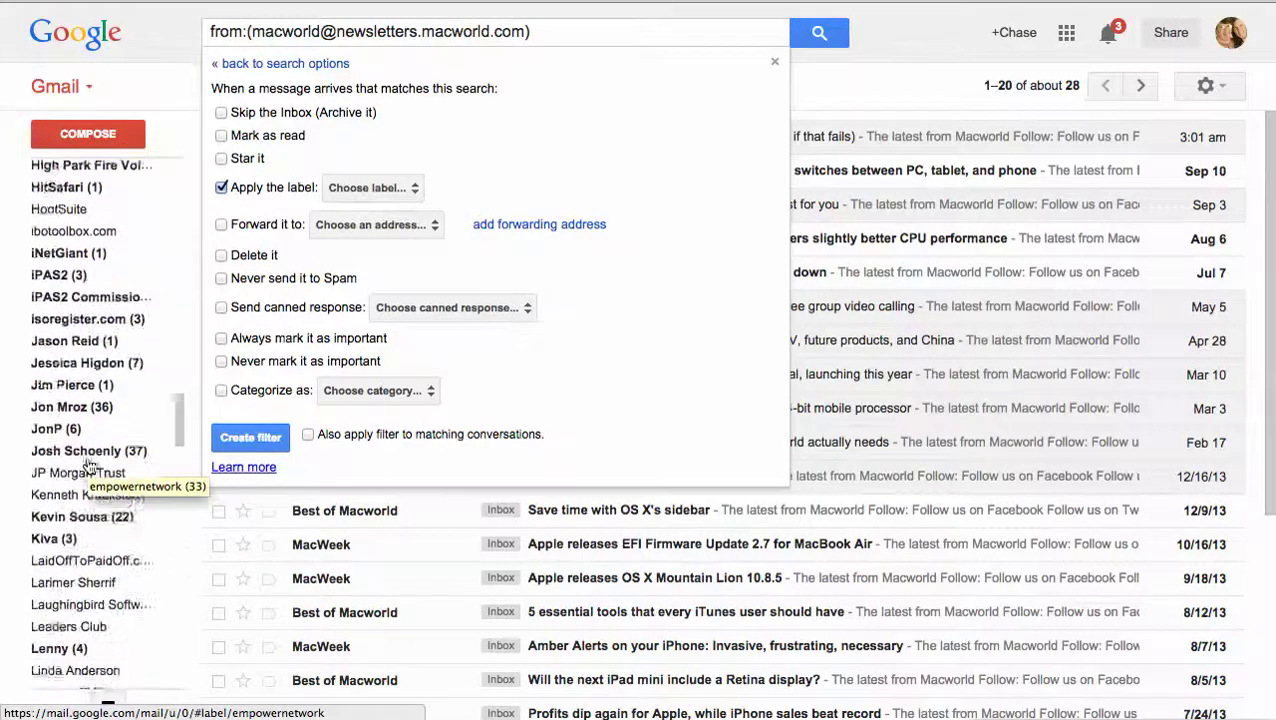
scroll(90, 467, "down", 10)
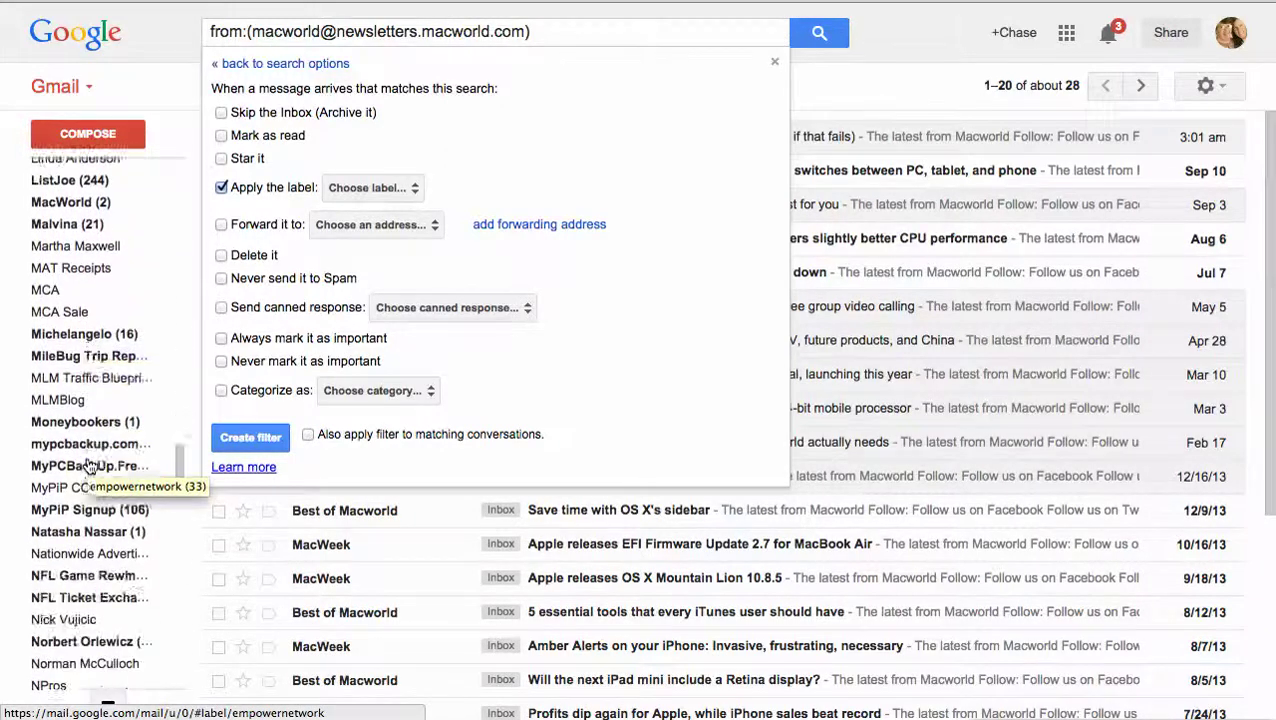
scroll(90, 467, "down", 2)
scroll(90, 467, "up", 8)
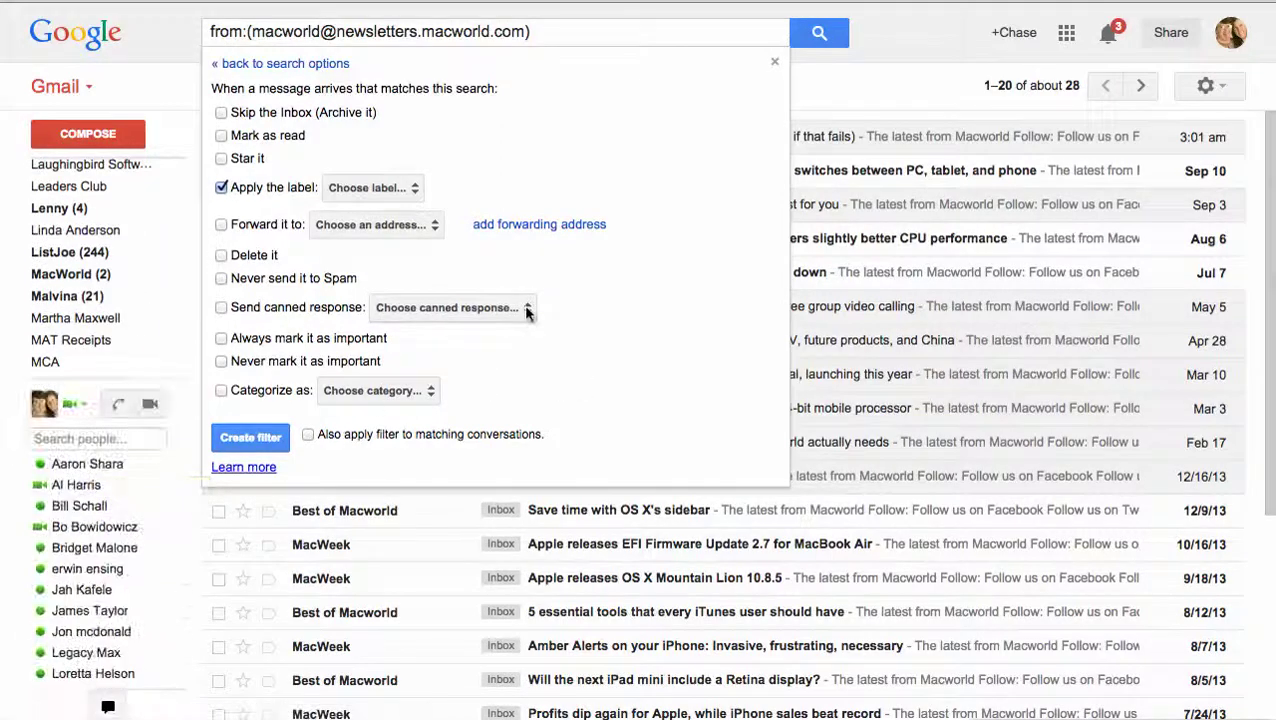
- Begin a new label for the filter and name it MacWorld
left_click(366, 190)
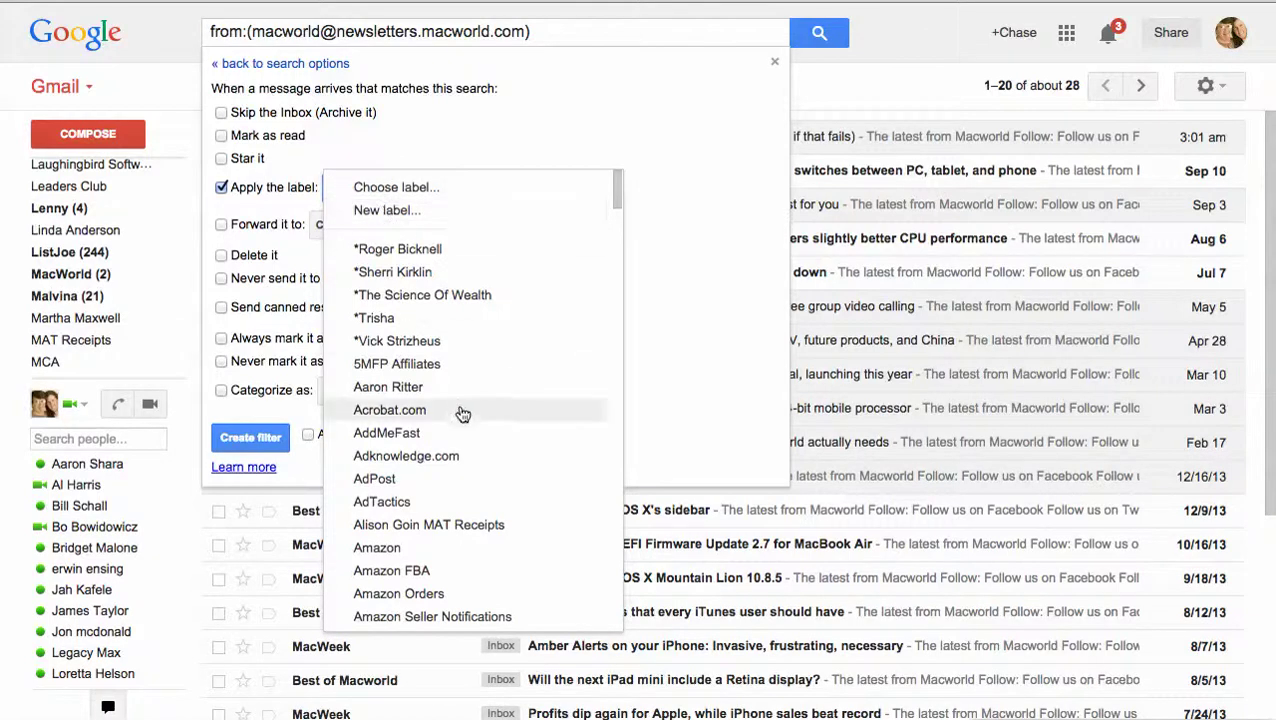
scroll(460, 415, "down", 8)
scroll(463, 417, "down", 2)
scroll(463, 417, "up", 12)
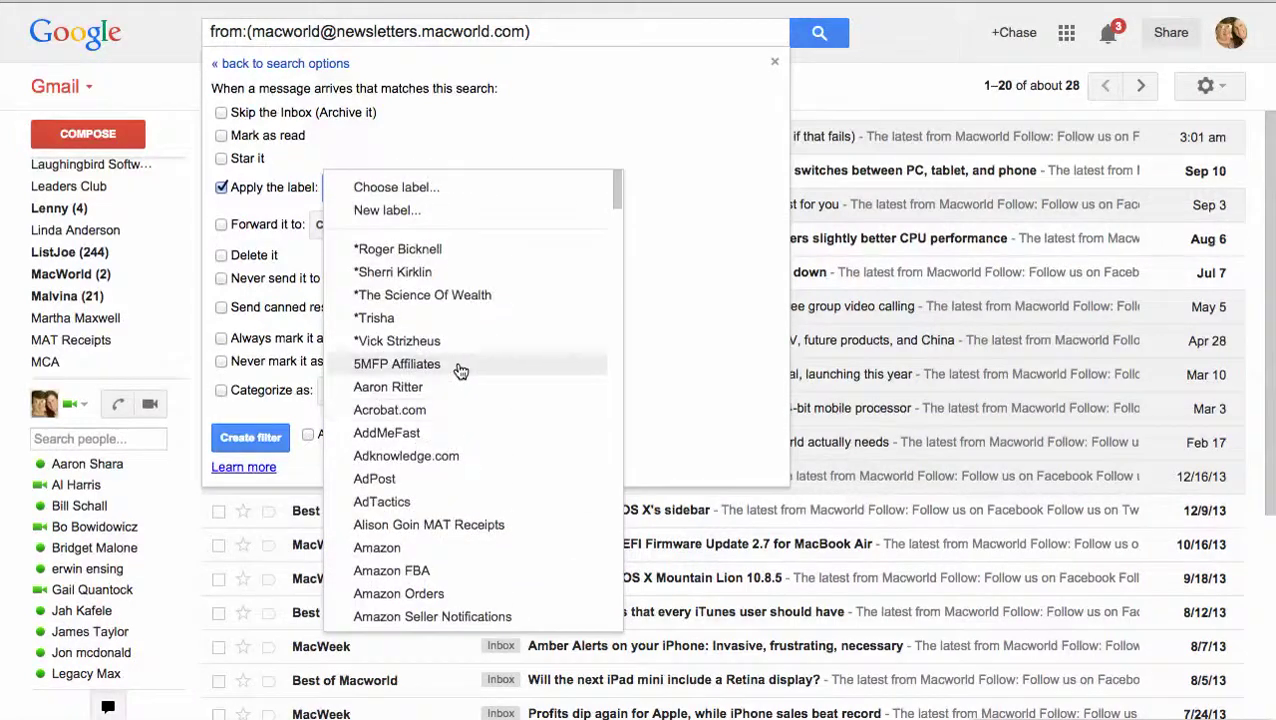
left_click(388, 210)
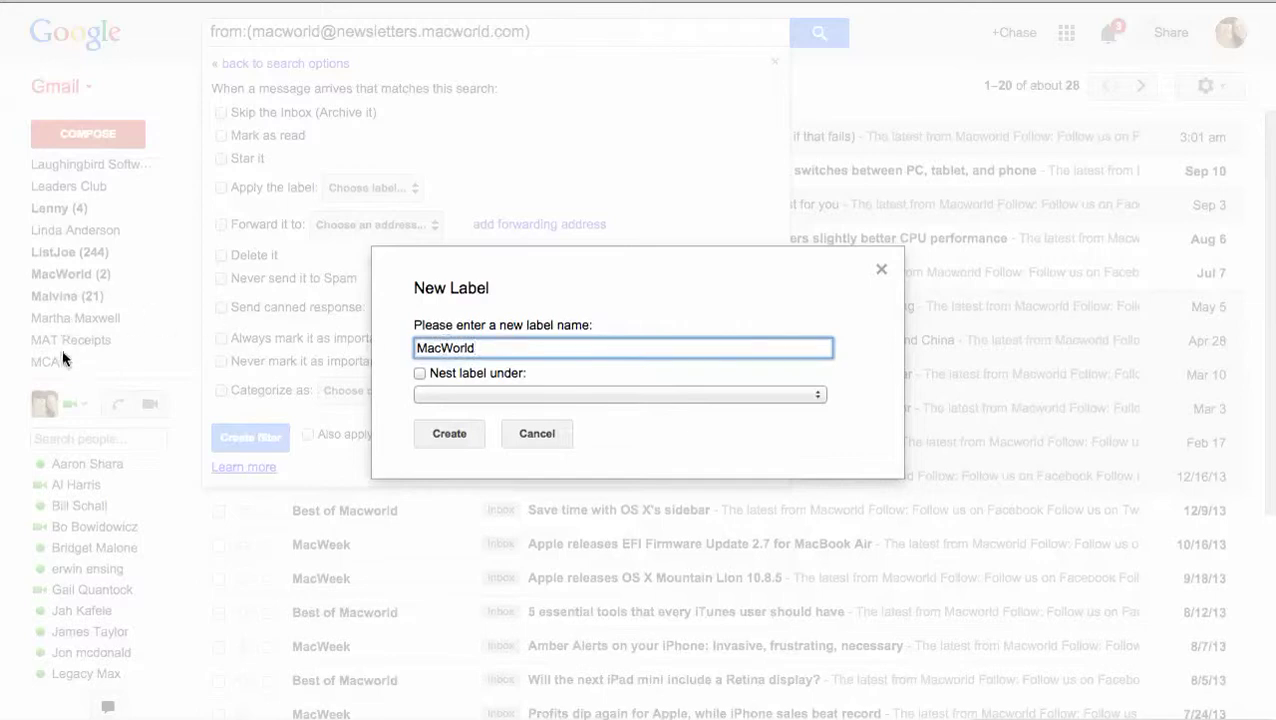
- Turn on nesting for the new label, view the possible parent labels, and turn nesting off again
left_click(420, 375)
left_click(495, 396)
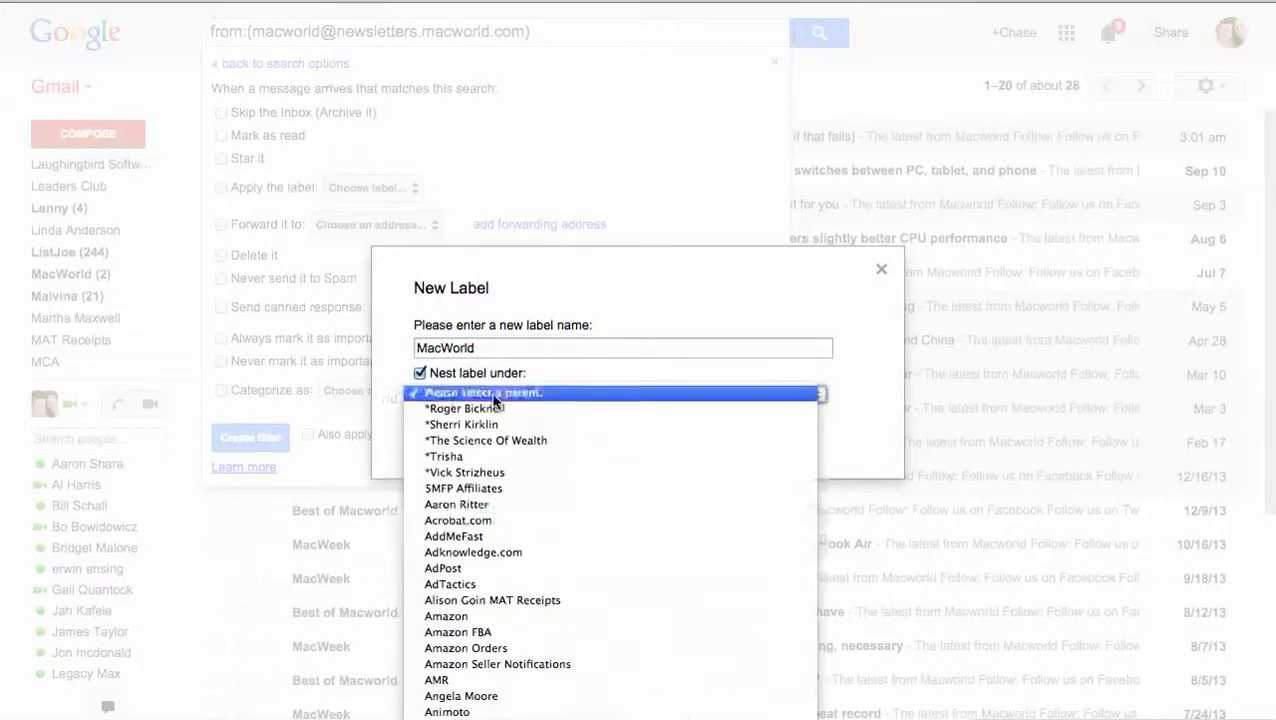
left_click(316, 430)
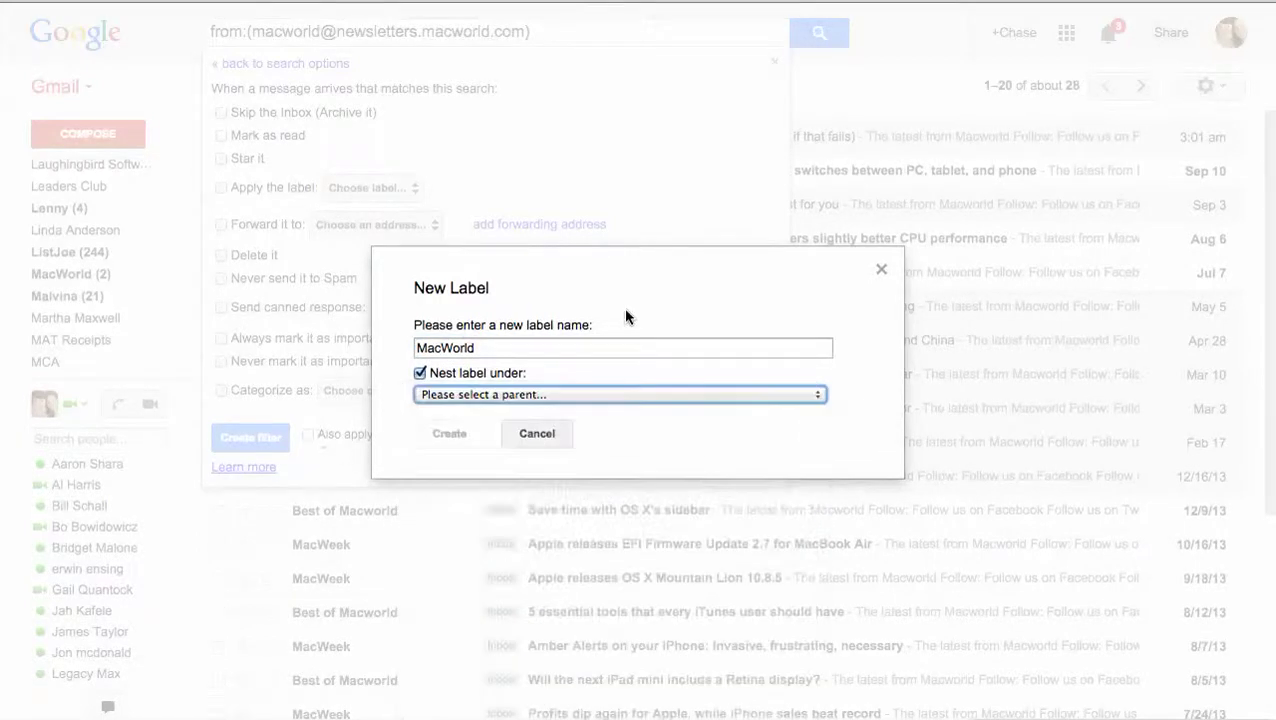
left_click(626, 310)
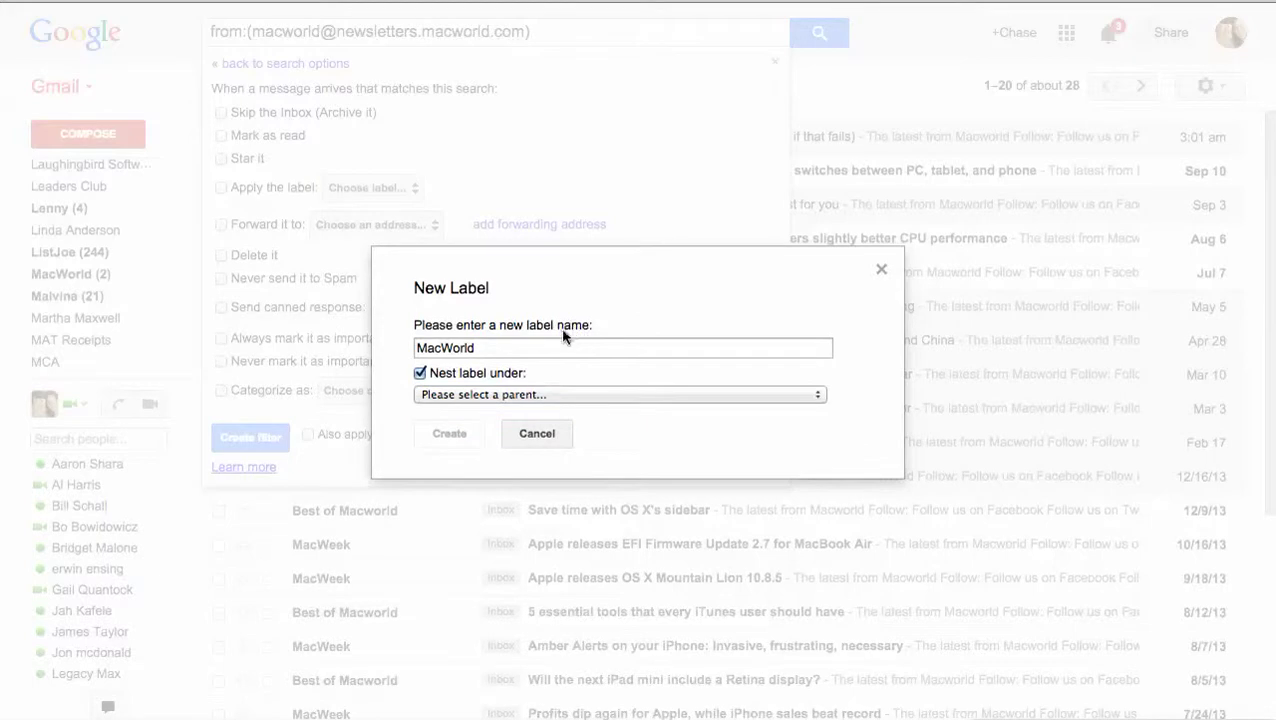
left_click(419, 373)
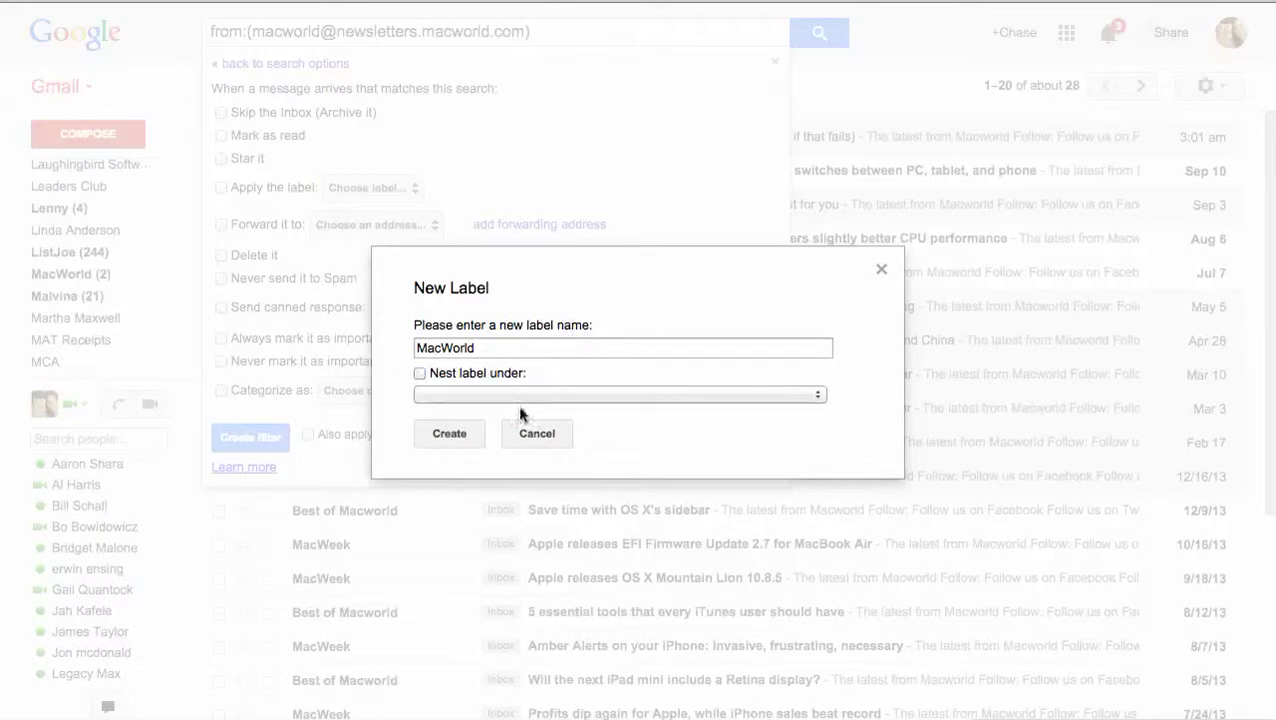
- Try to create the new MacWorld label and cancel the label creation
left_click_drag(485, 347, 410, 346)
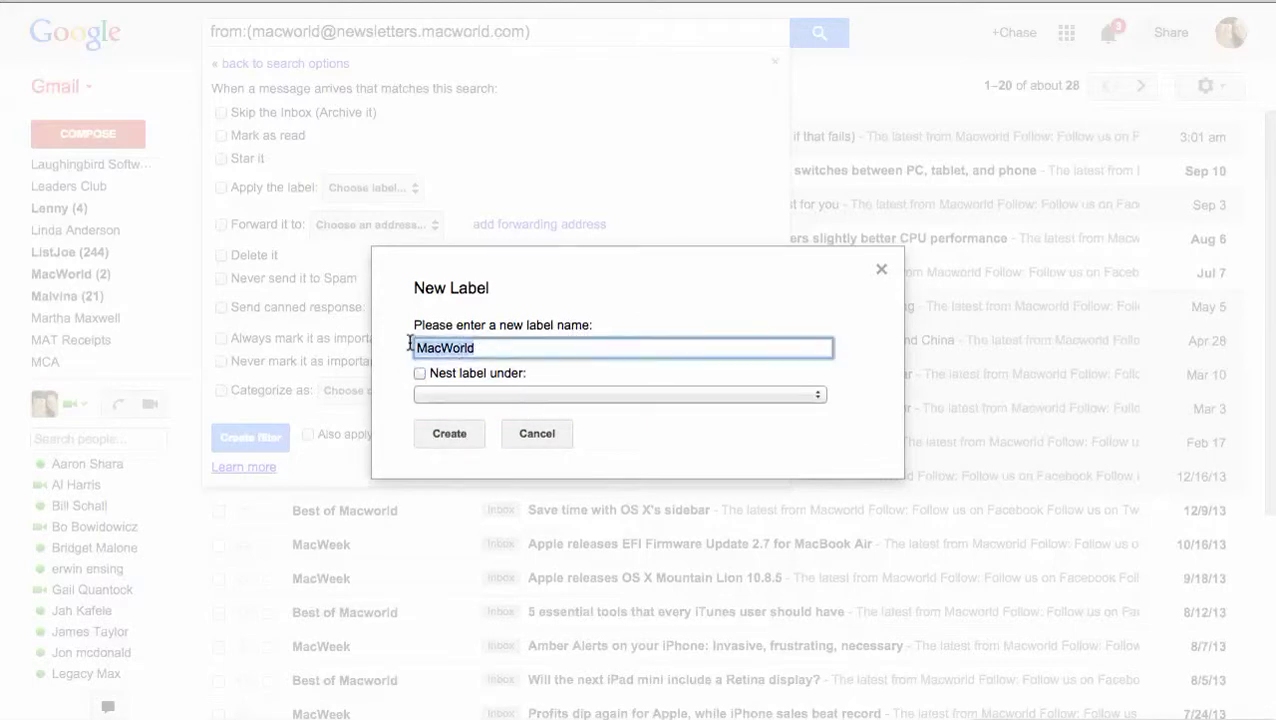
left_click(459, 440)
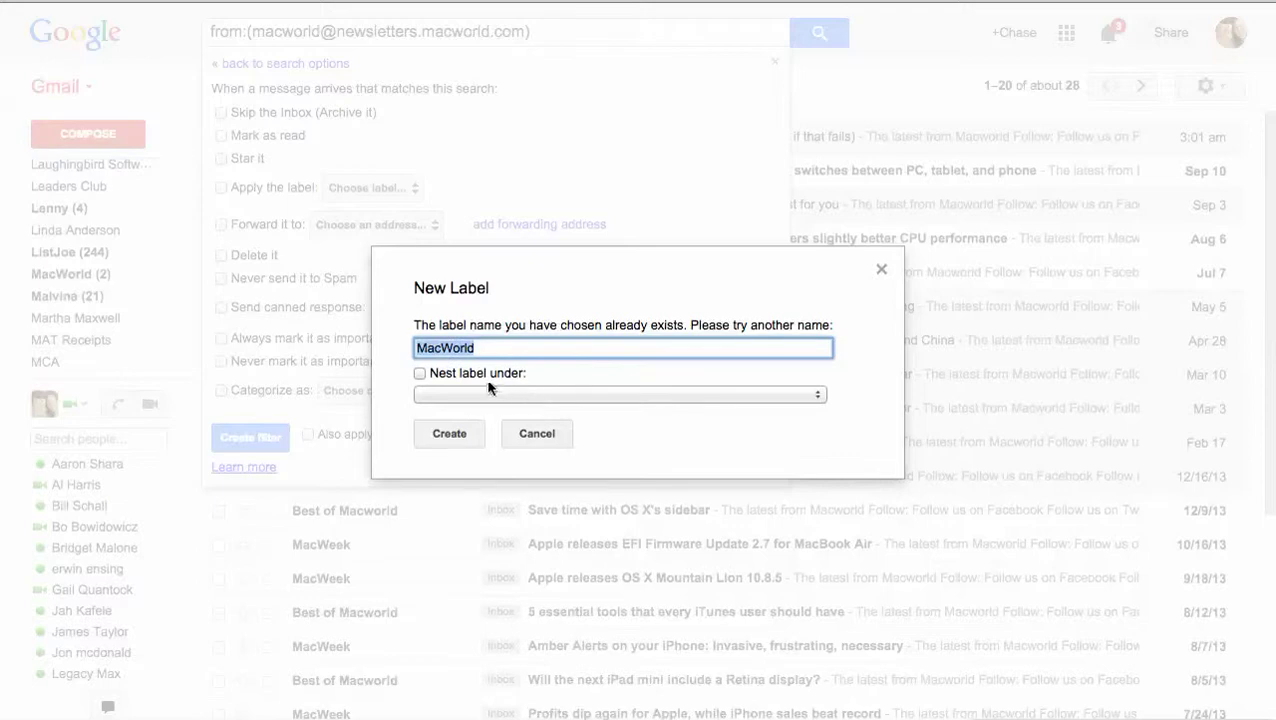
left_click(536, 434)
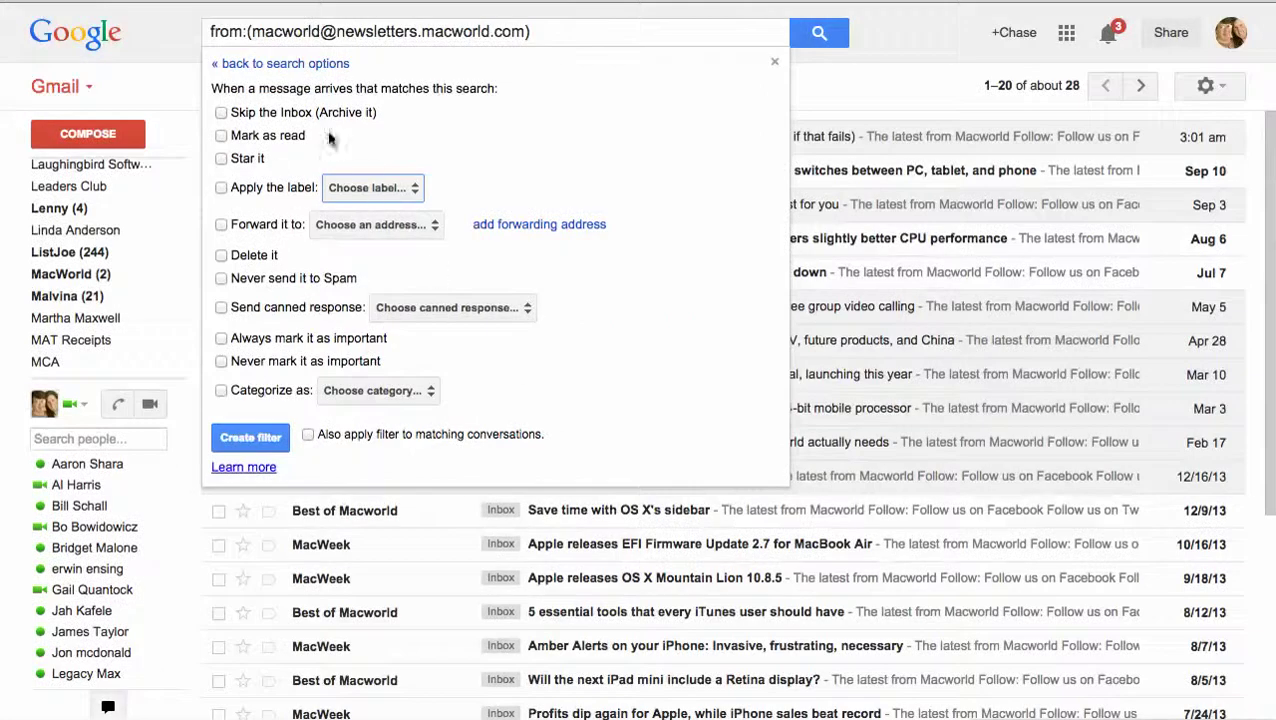
- Have the filter apply the existing MacWorld label and never send matching messages to spam
left_click(355, 188)
scroll(416, 388, "down", 10)
scroll(419, 388, "down", 15)
scroll(416, 390, "down", 5)
left_click(396, 285)
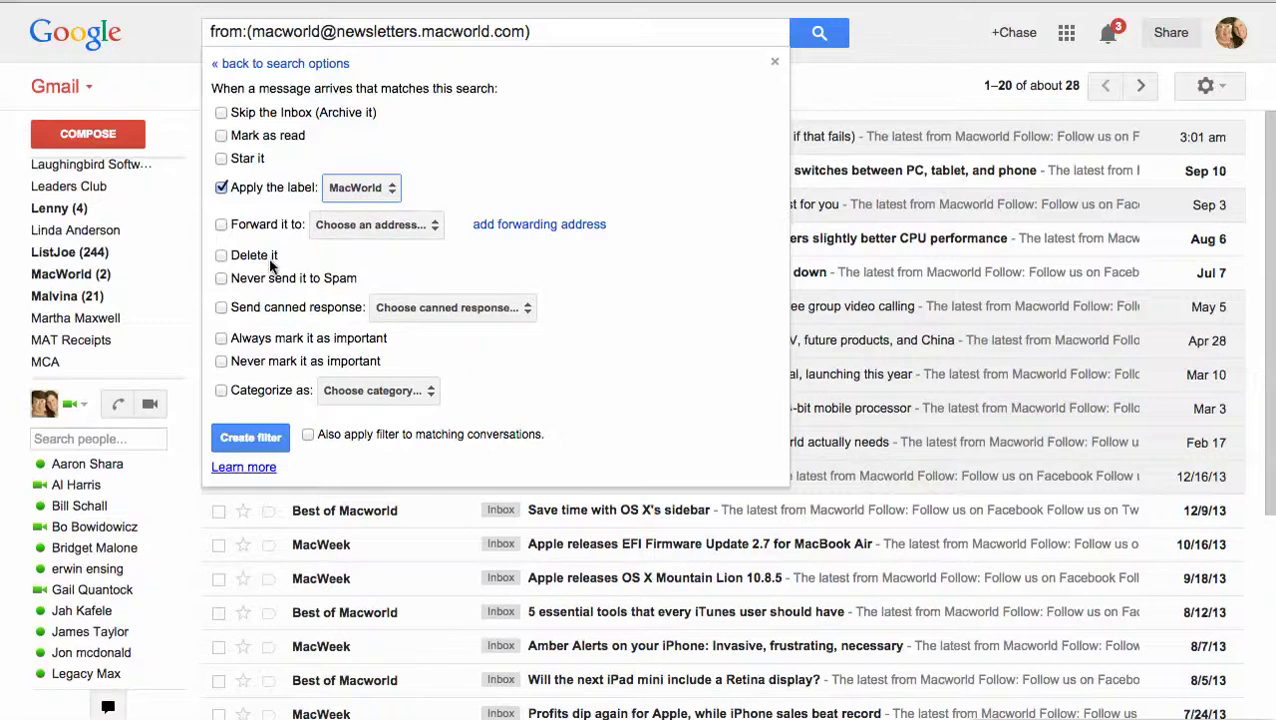
left_click(220, 278)
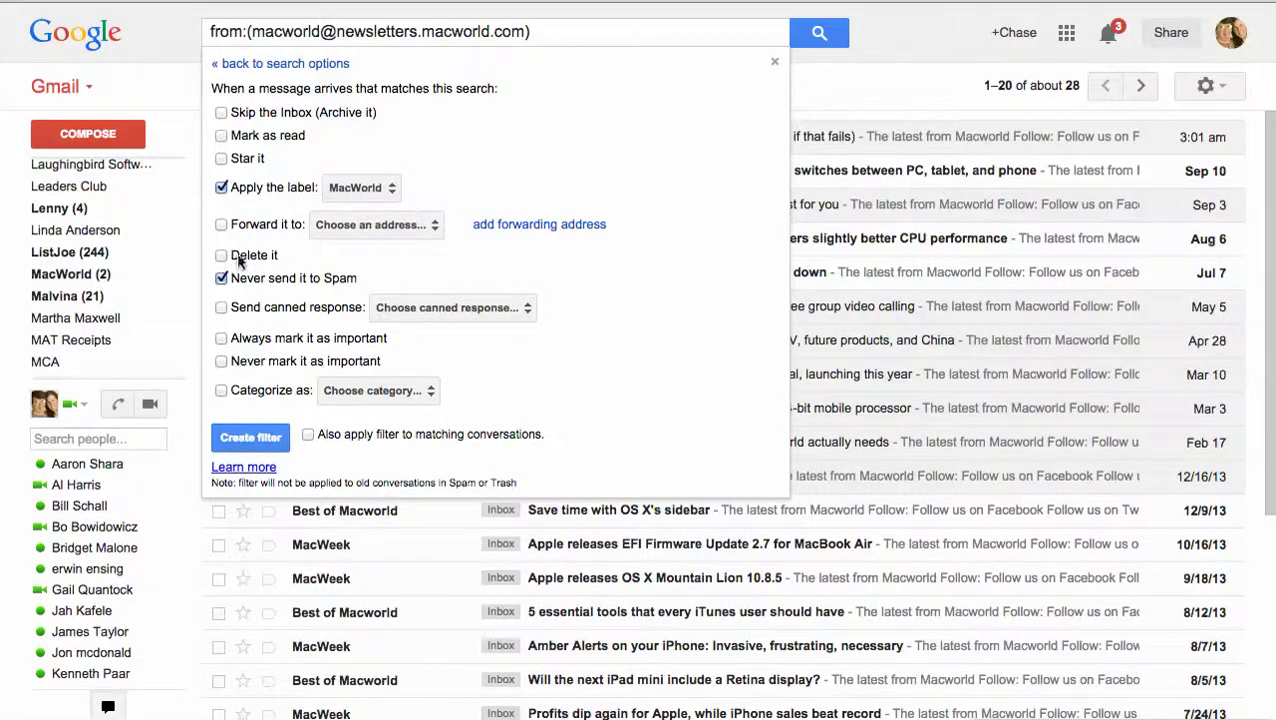
- Reopen the filter actions and replace the label and never-spam options with deleting matching messages
left_click(255, 33)
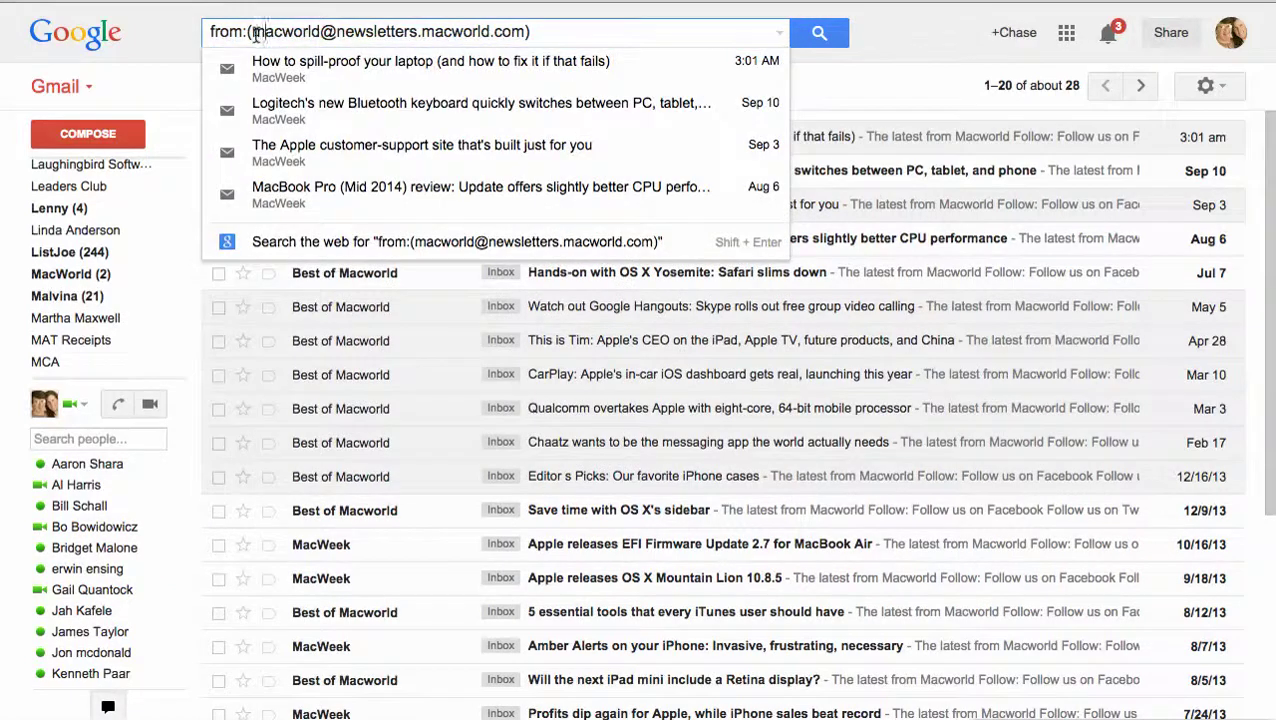
left_click(785, 38)
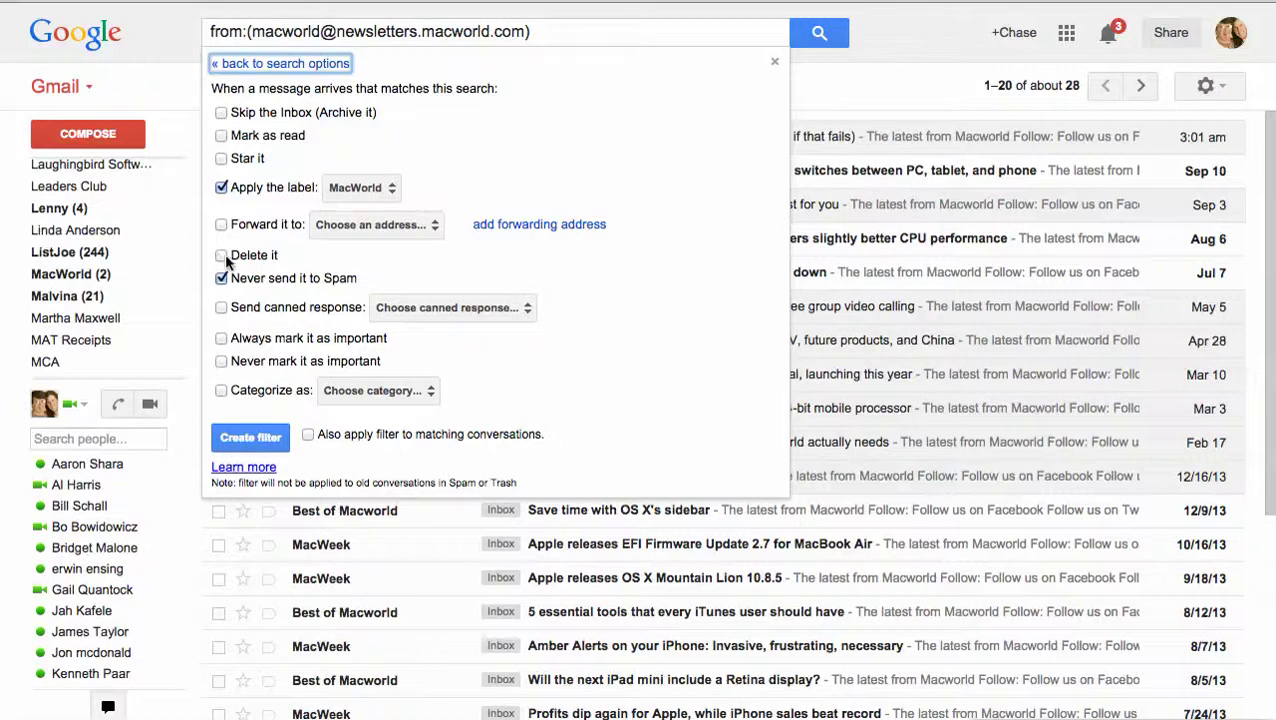
left_click(221, 188)
left_click(221, 277)
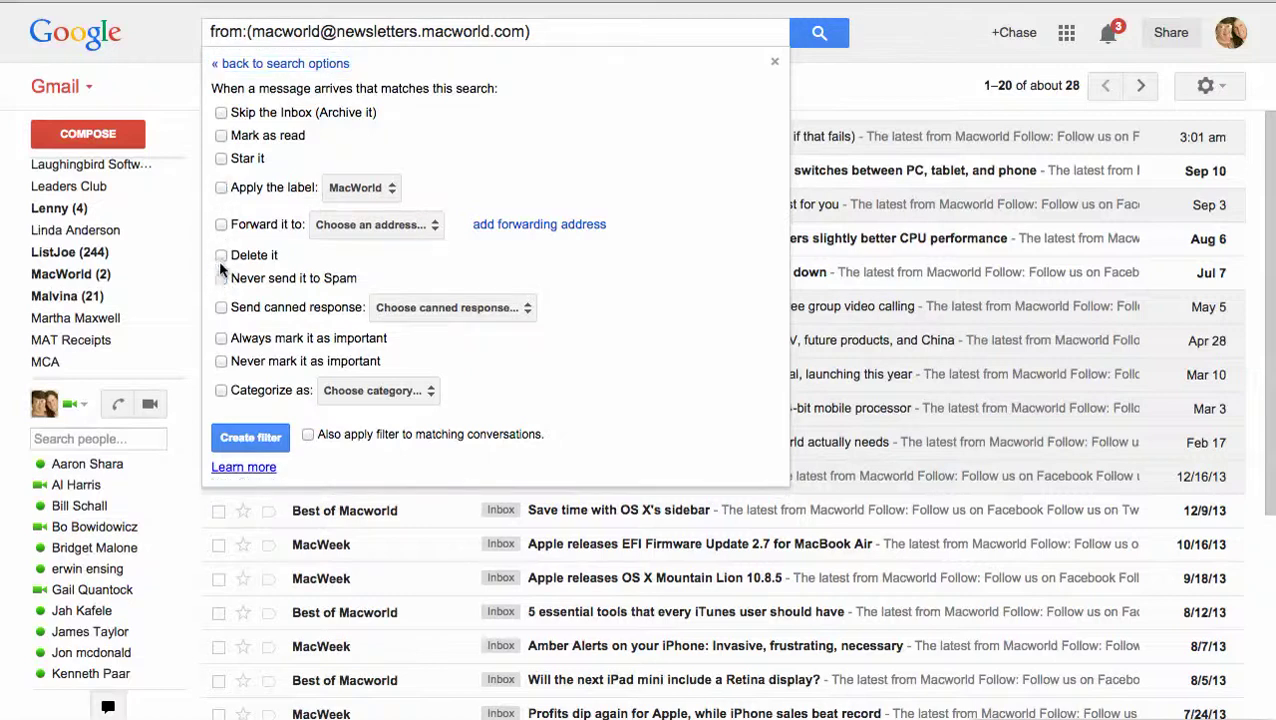
left_click(221, 256)
- Create the filter for existing matching conversations too, with deletion off, the MacWorld label applied and never-spam enabled
left_click(309, 436)
left_click(222, 256)
left_click(220, 278)
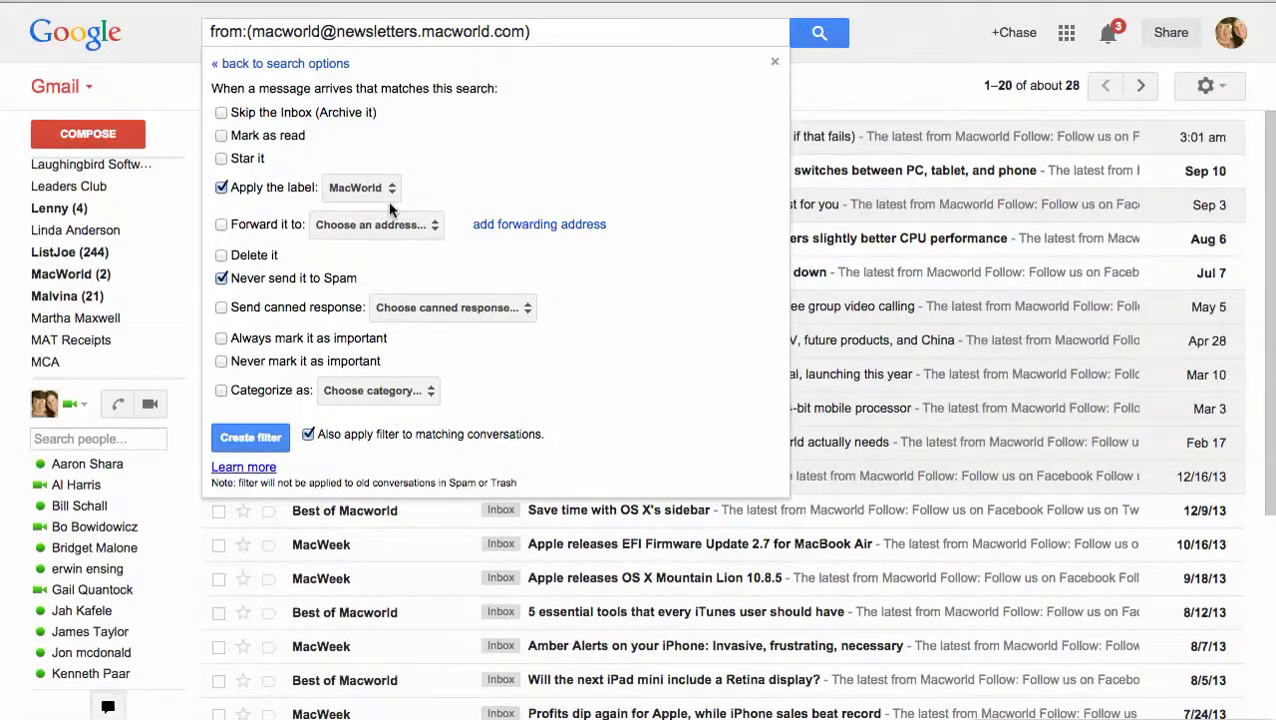
left_click(251, 438)
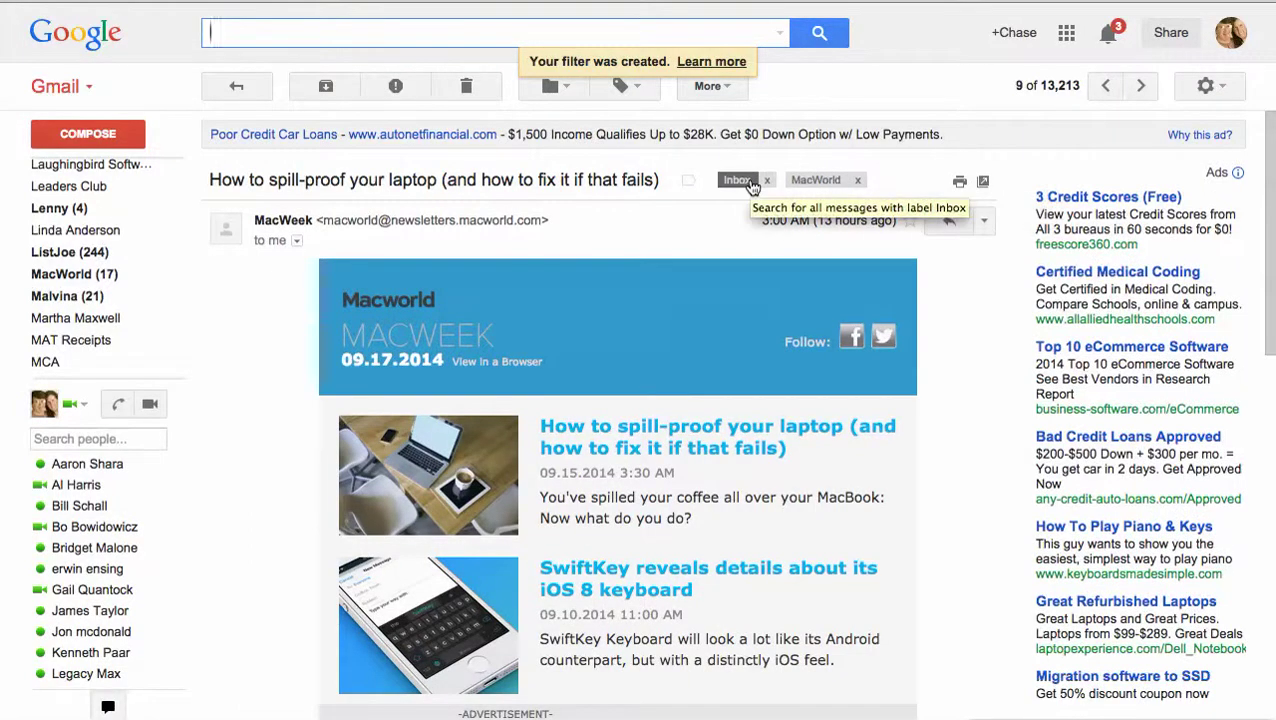
- Open the MacWorld label from the message and look through its labelled messages
left_click(817, 184)
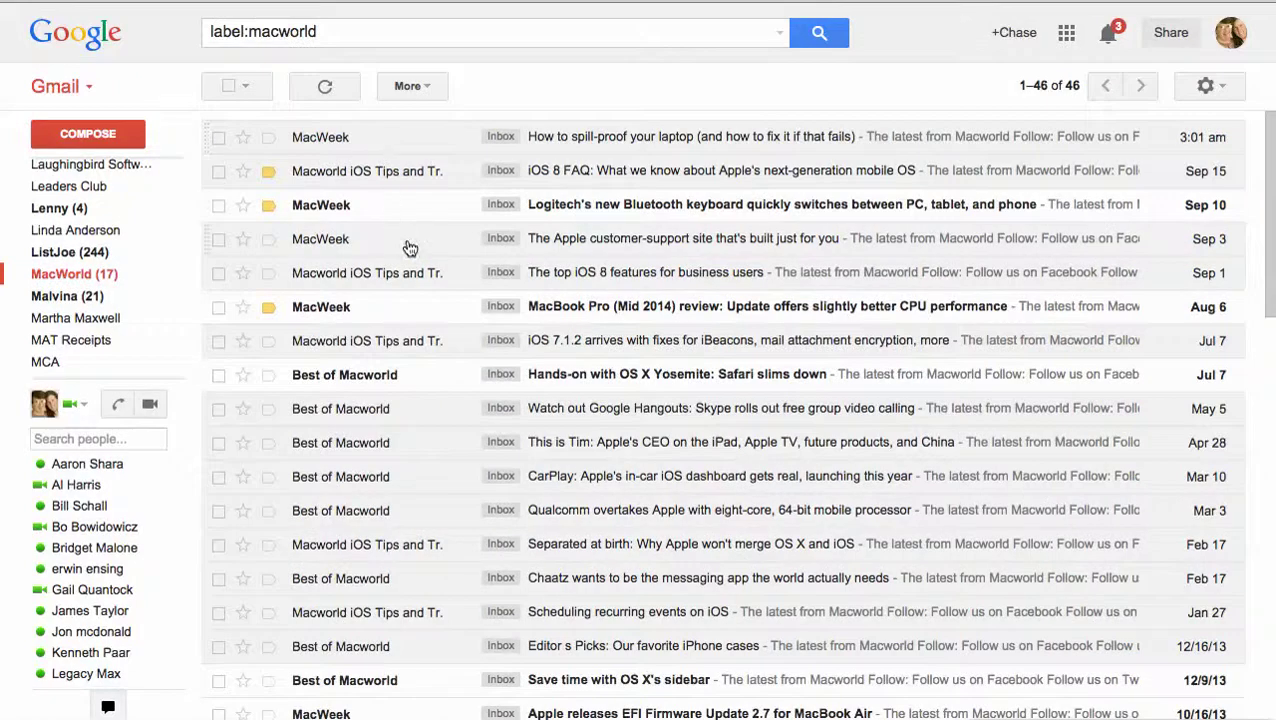
scroll(410, 247, "down", 10)
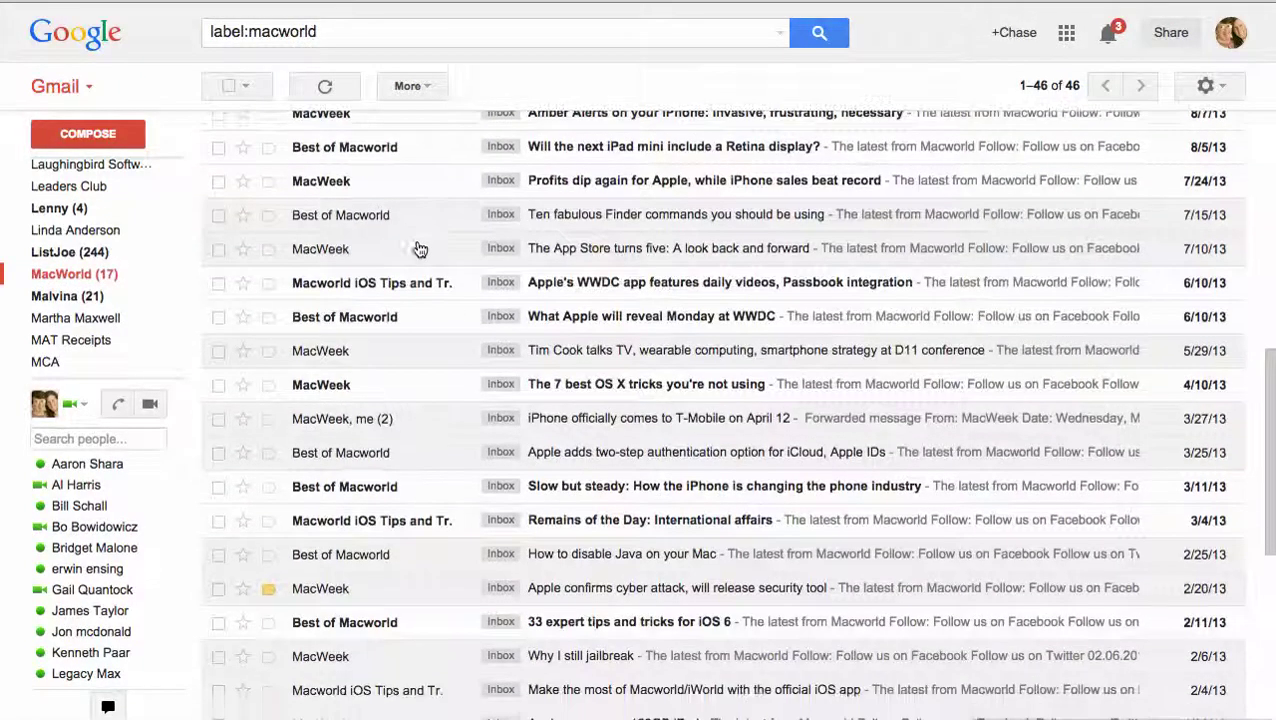
- Locate MacWorld in the label list, and go back to the inbox
mouse_move(71, 276)
left_click_drag(85, 282, 115, 276)
scroll(115, 276, "up", 15)
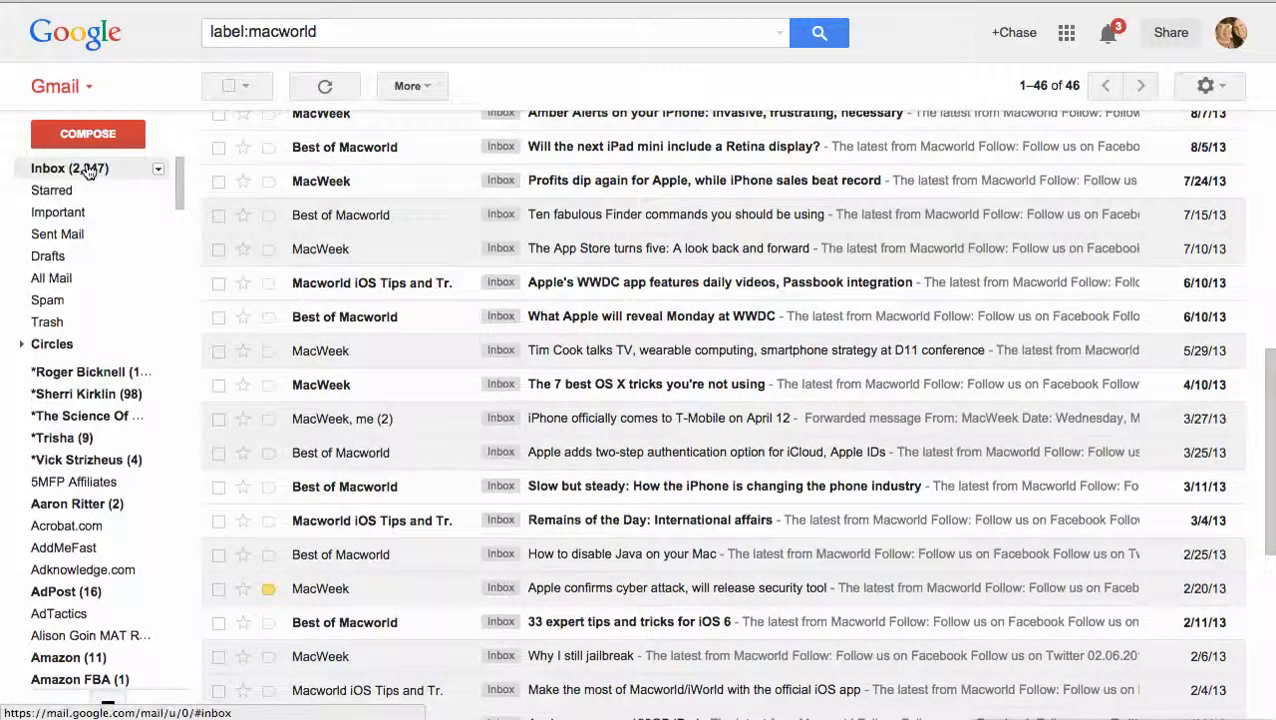
left_click(88, 170)
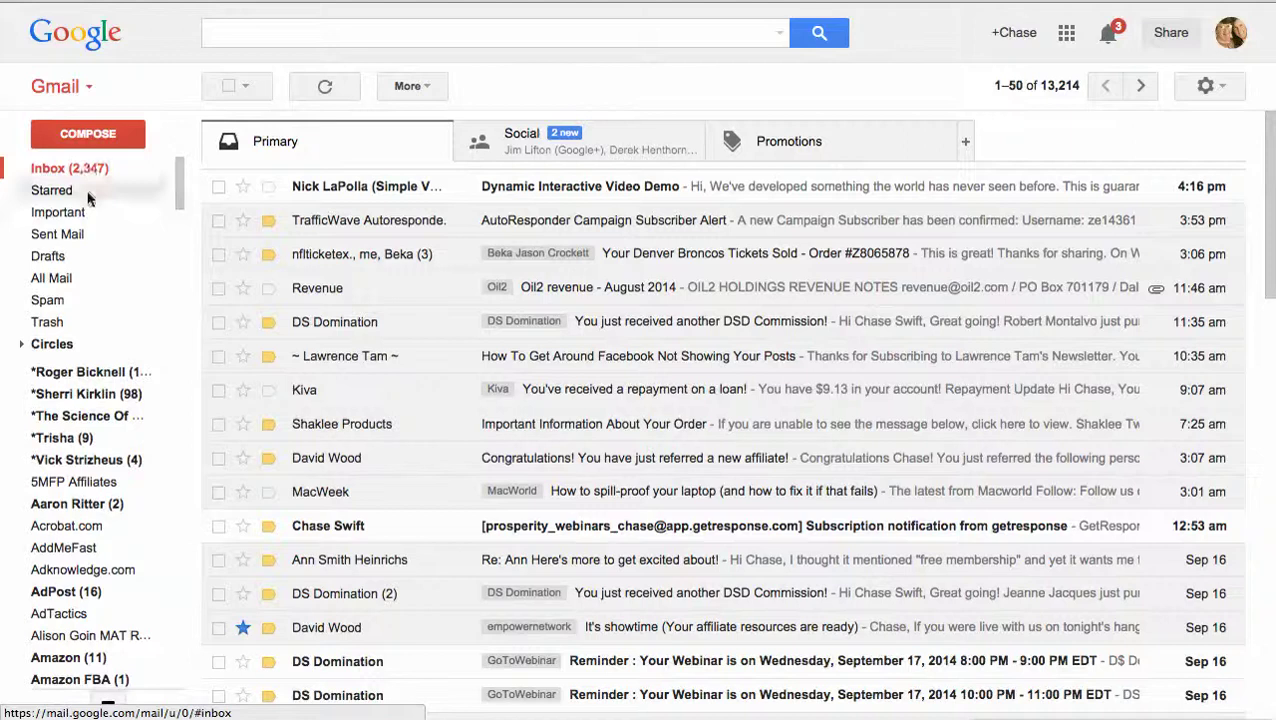
- Find the MacWorld label in the label list again and open its messages at the newest one
scroll(98, 228, "down", 15)
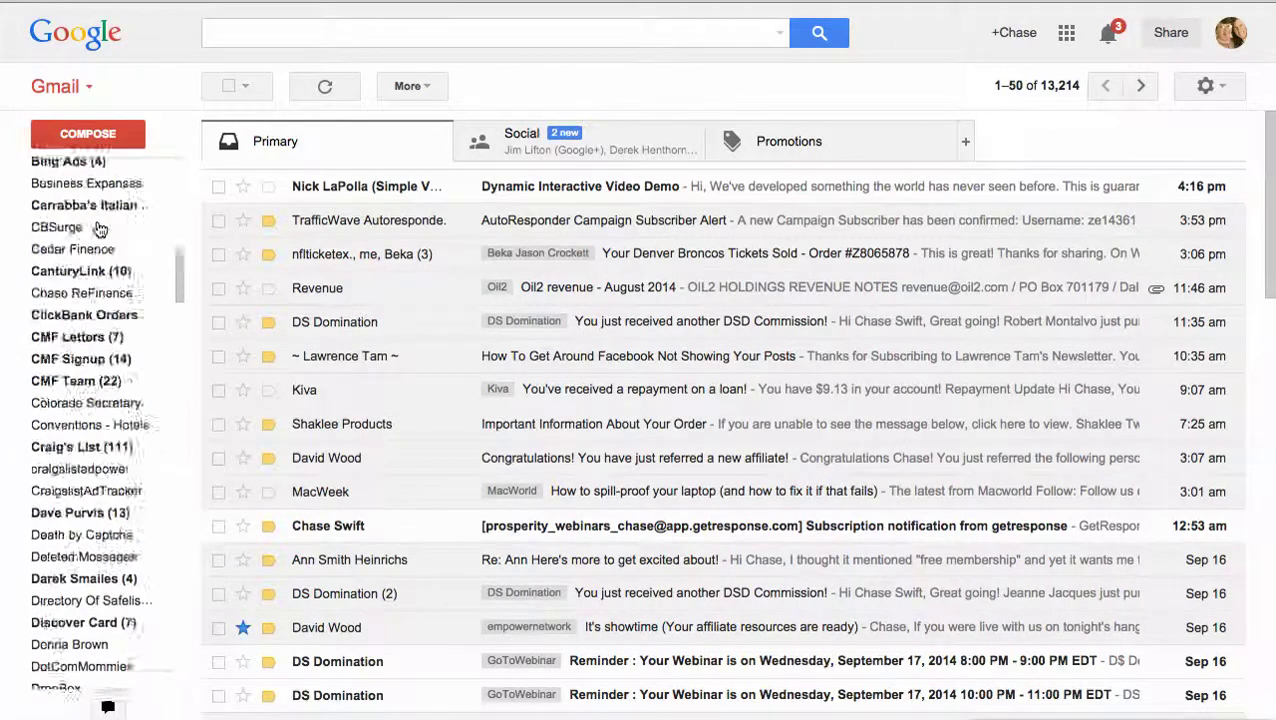
scroll(98, 230, "down", 15)
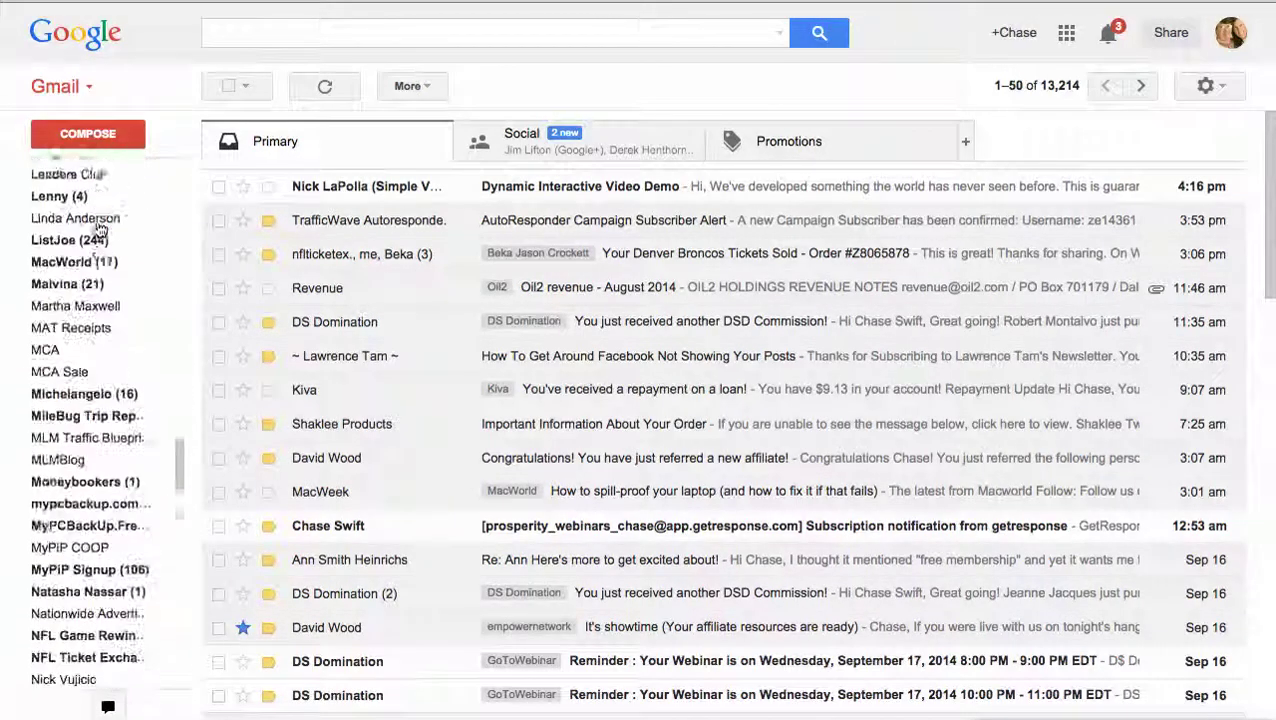
scroll(98, 228, "up", 5)
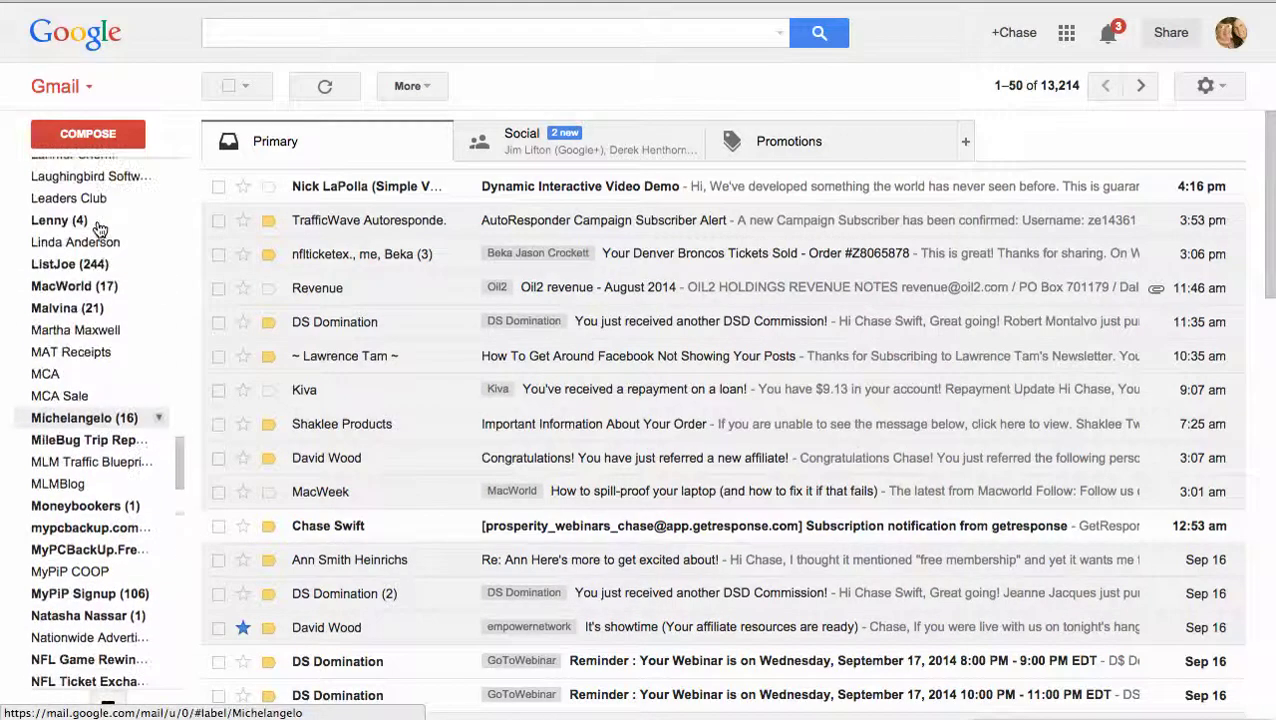
left_click(95, 297)
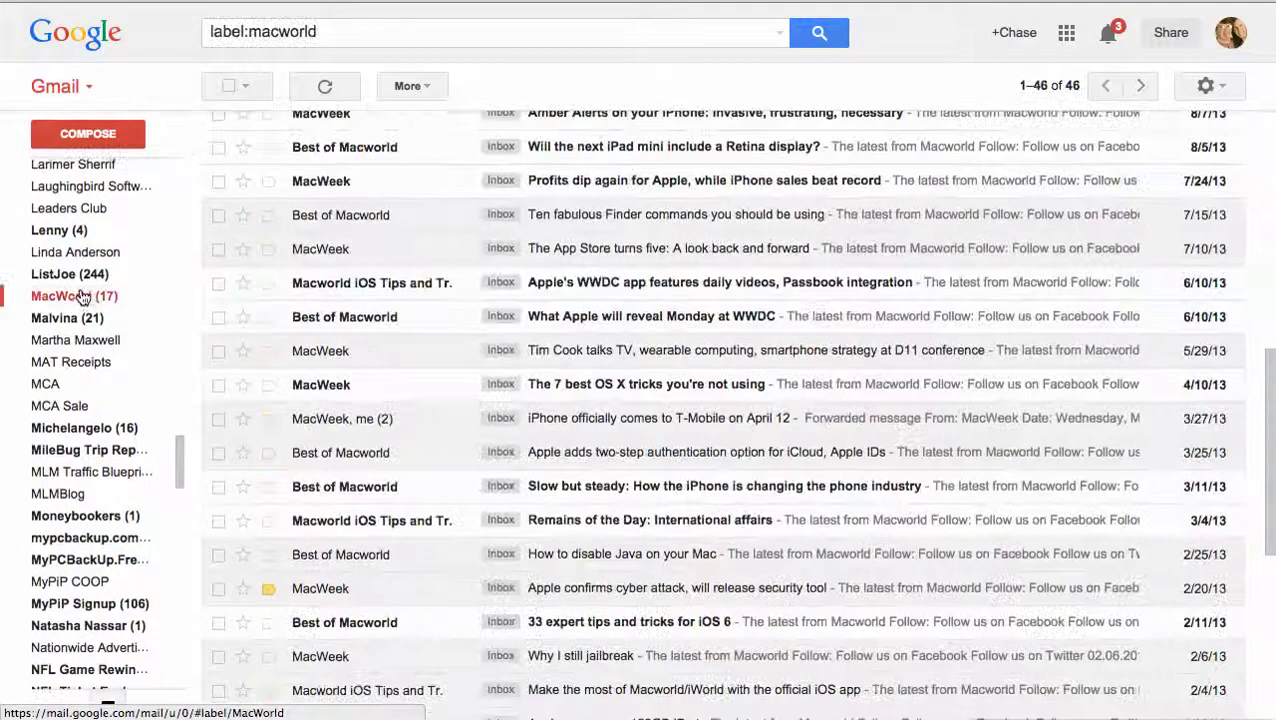
scroll(582, 178, "up", 10)
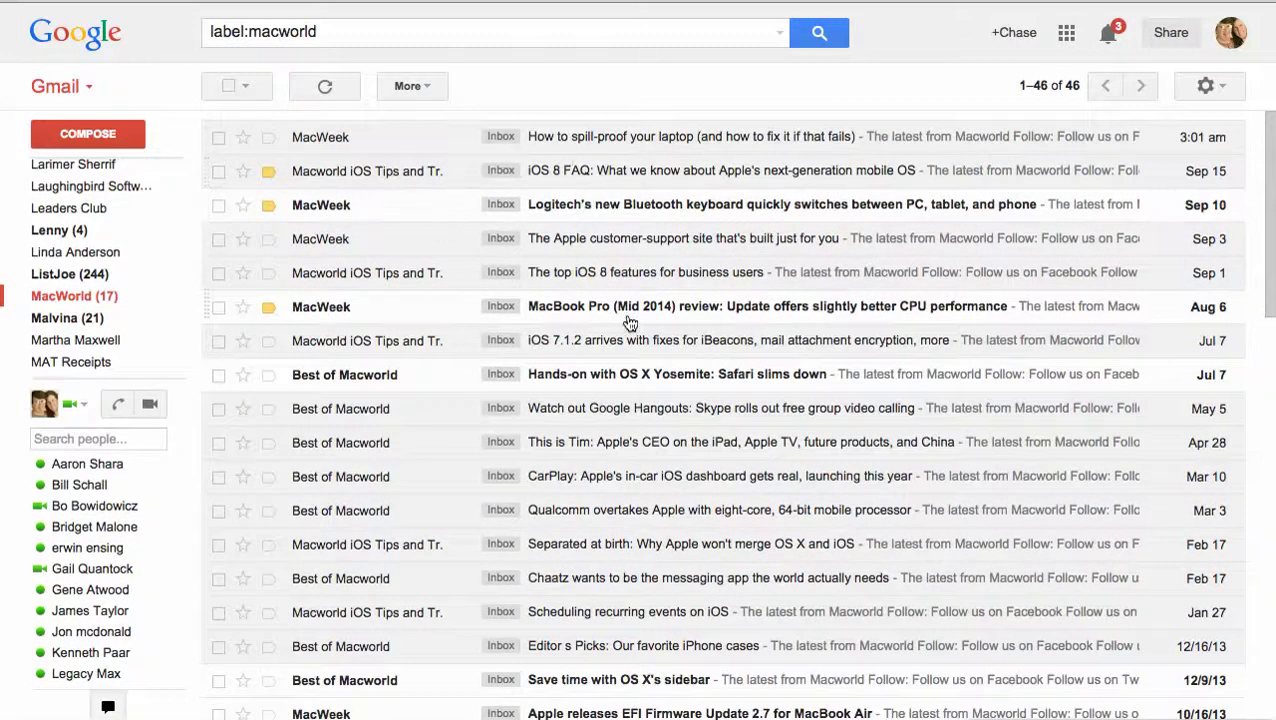
- Open the message "How to spill-proof your laptop" and return to the labelled messages through its MacWorld label
left_click(590, 144)
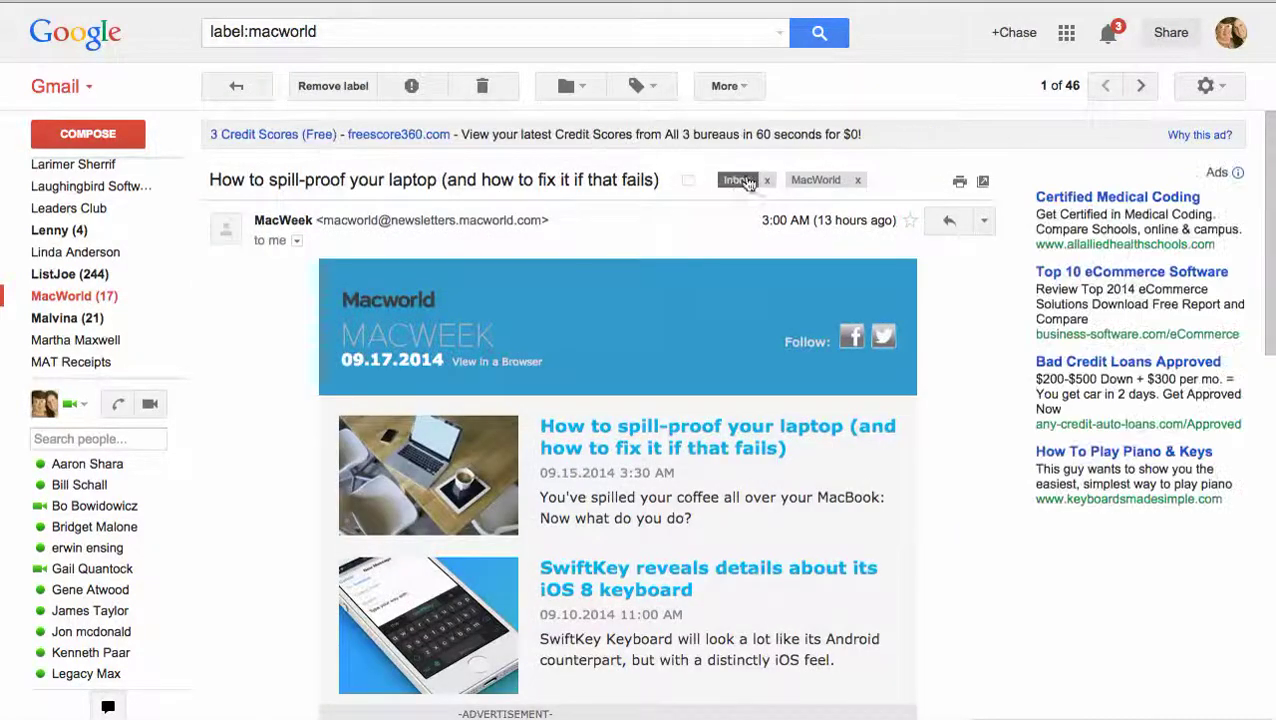
left_click(816, 183)
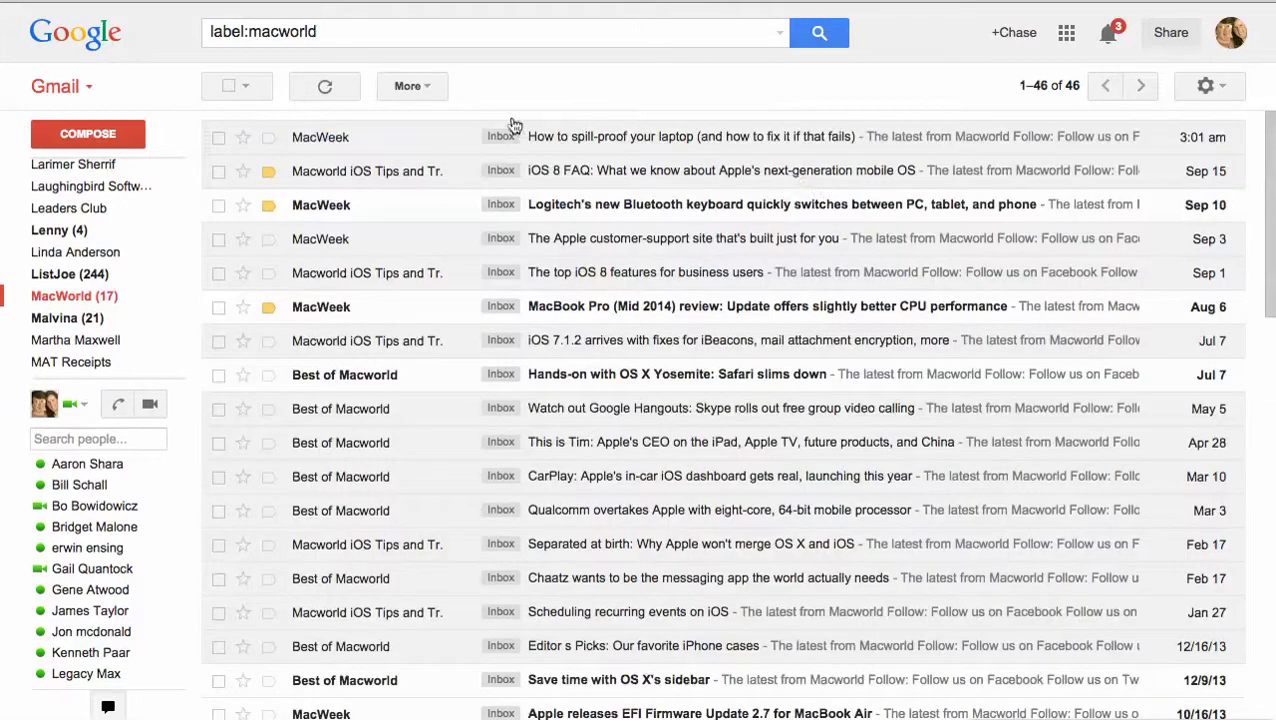
- Highlight the label:macworld search query, and look through the labelled messages and the label list
left_click_drag(212, 33, 336, 31)
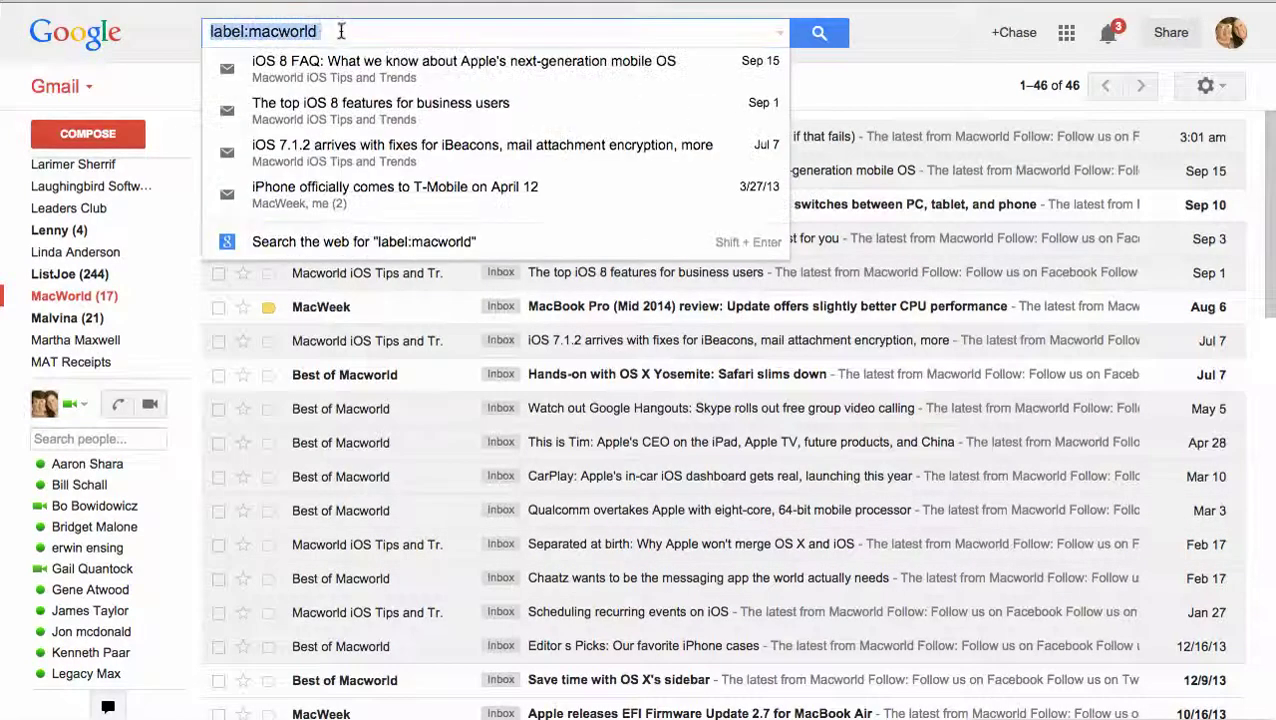
left_click(820, 72)
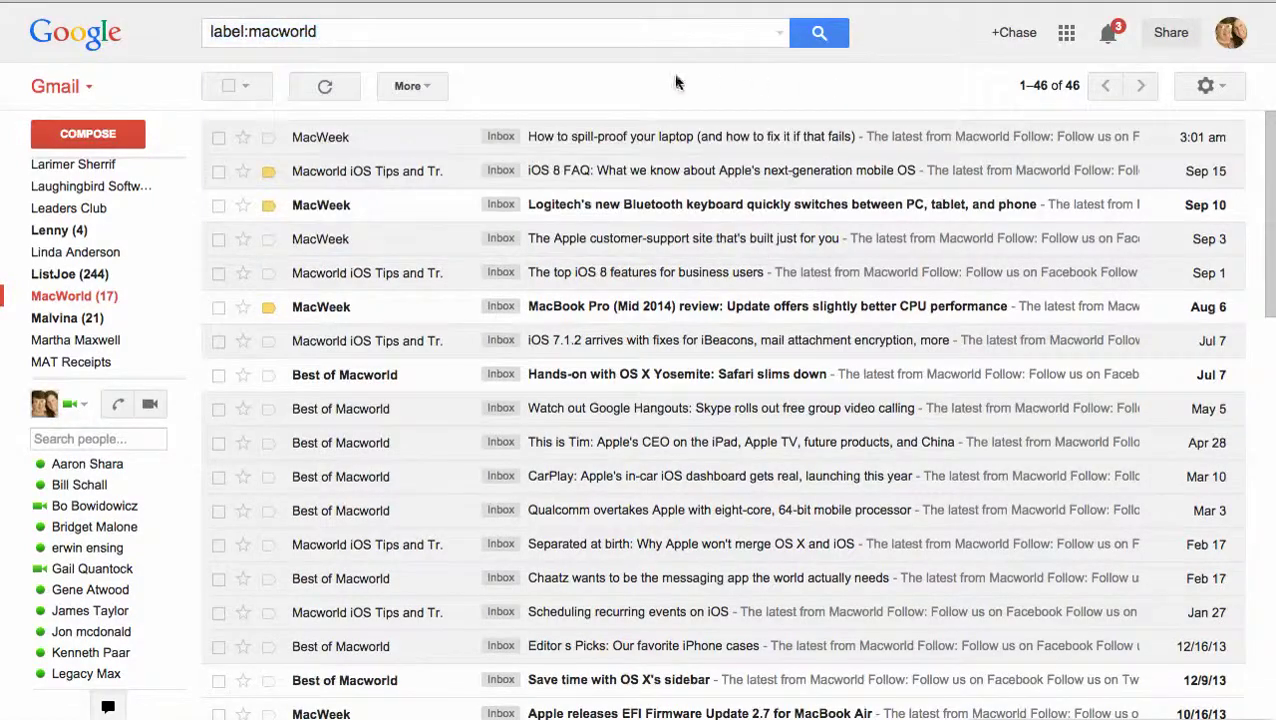
scroll(590, 243, "down", 3)
scroll(590, 243, "down", 10)
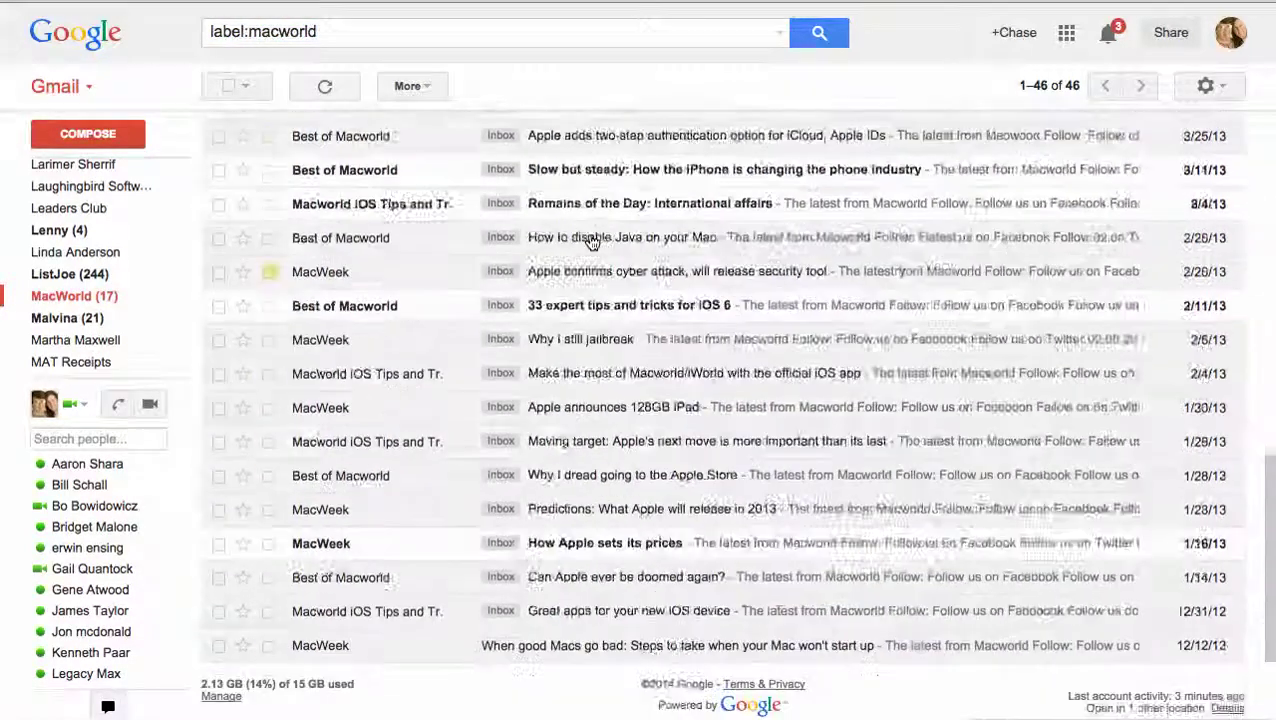
scroll(590, 243, "up", 12)
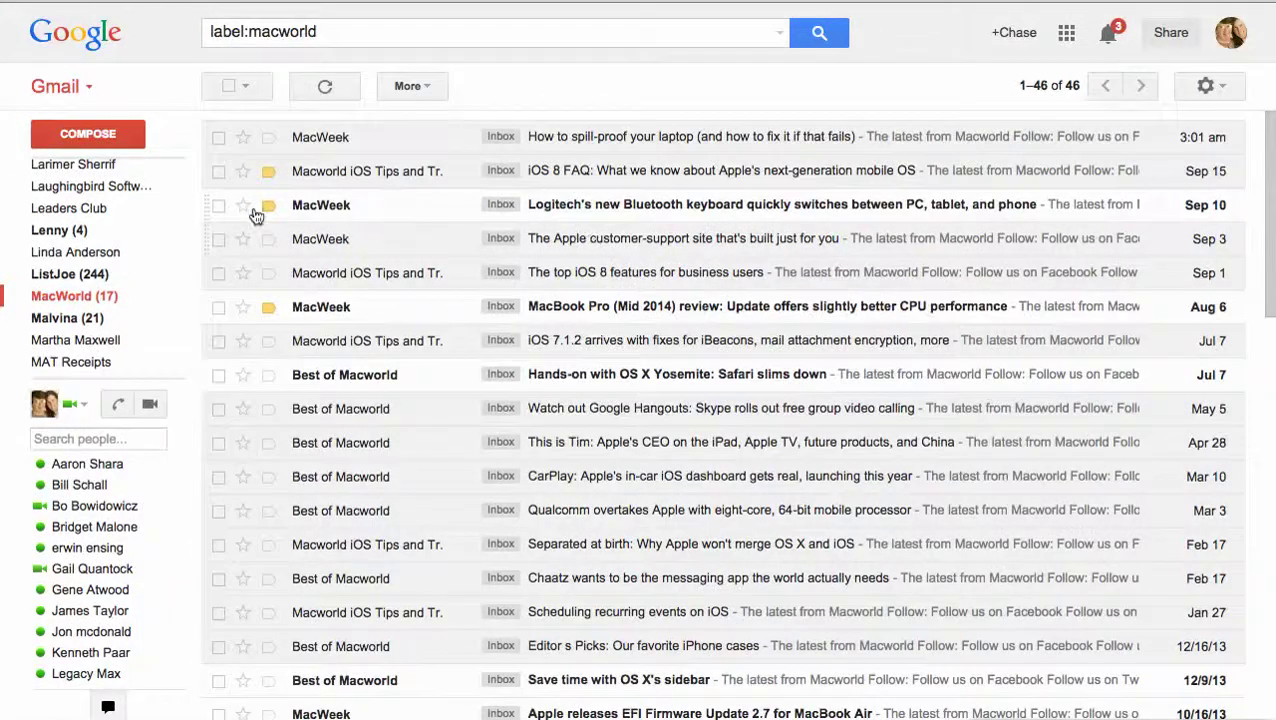
mouse_move(134, 191)
scroll(108, 242, "up", 10)
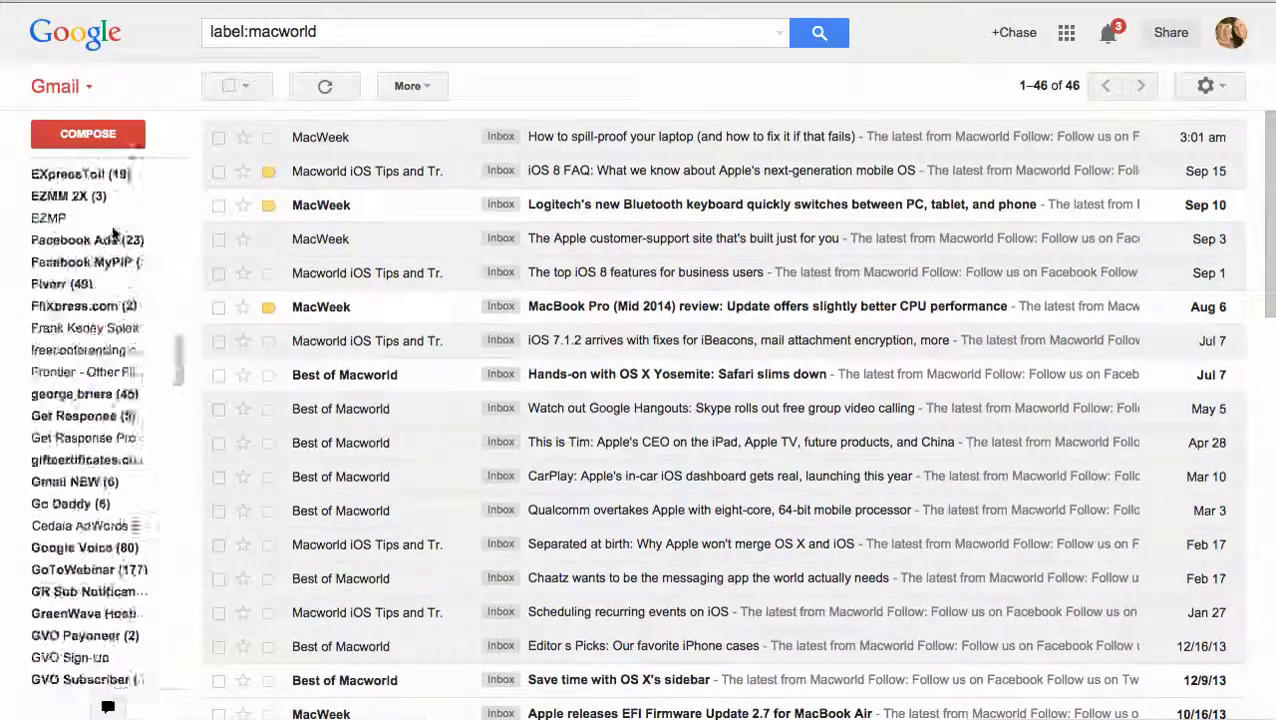
scroll(115, 235, "up", 6)
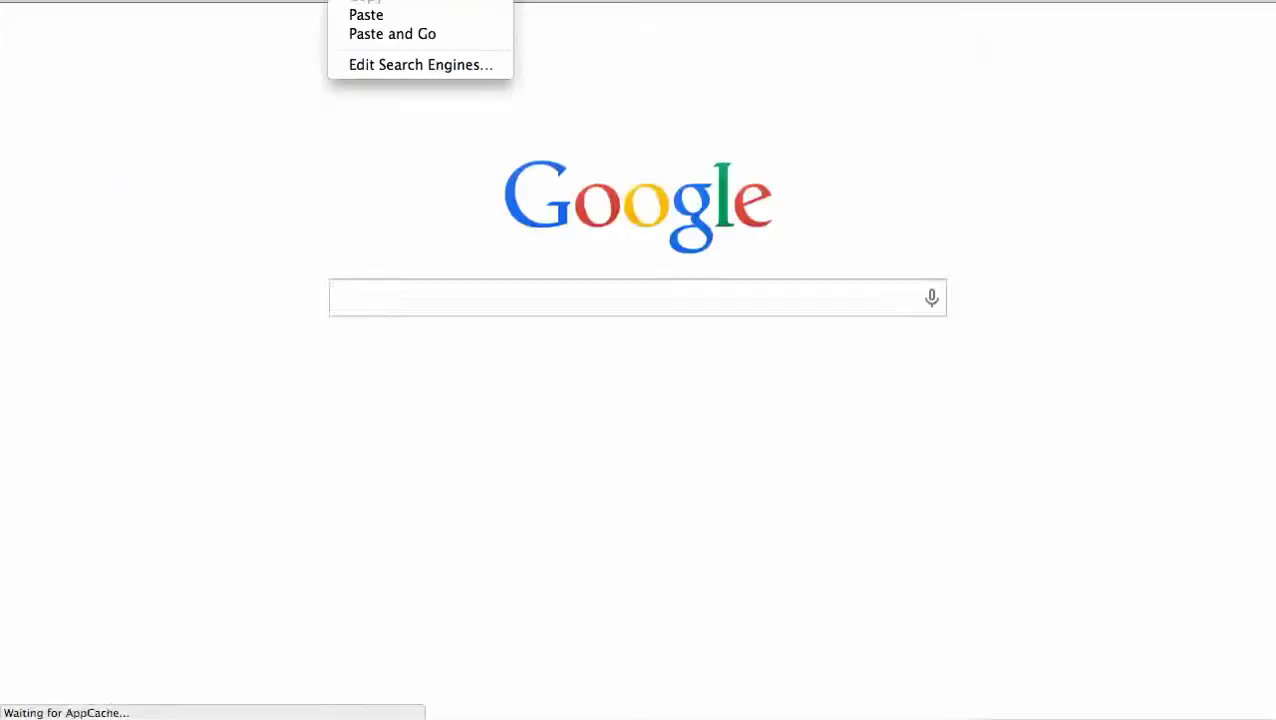
- Open the copied Gmail Help link on using filters and read the sections on creating, editing, deleting, exporting and importing filters
left_click(393, 34)
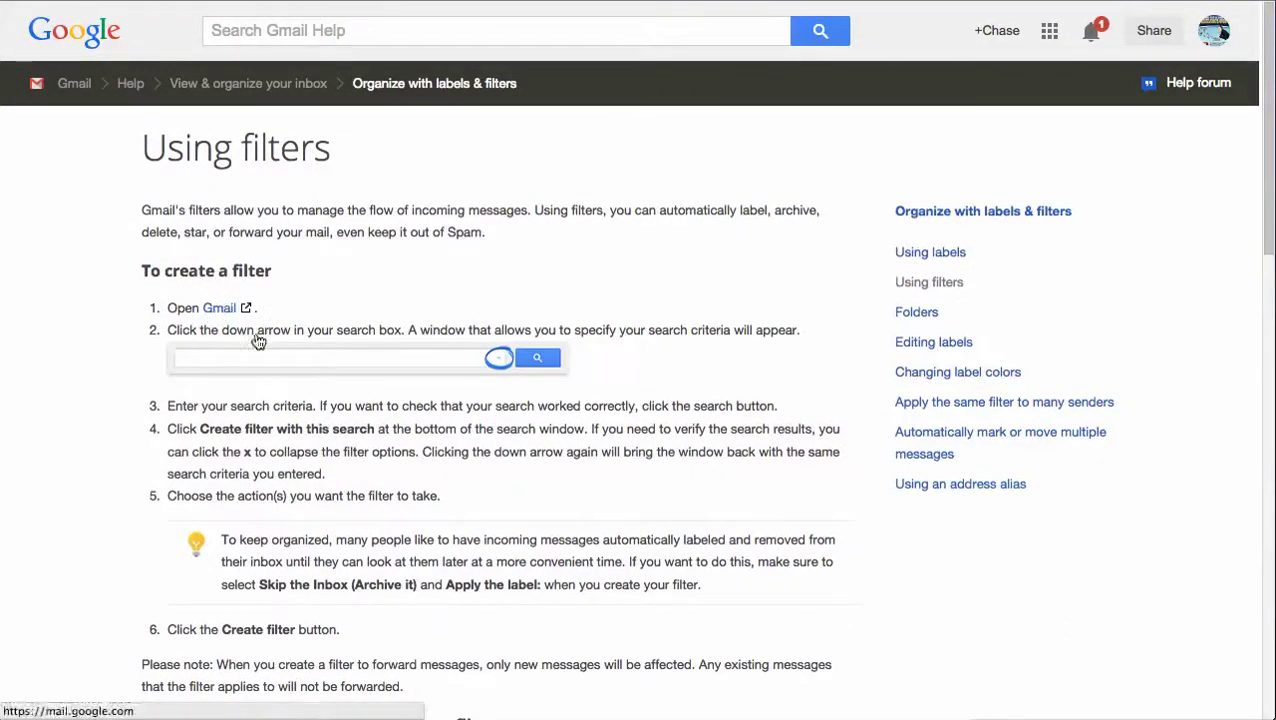
scroll(440, 425, "down", 5)
scroll(443, 428, "down", 5)
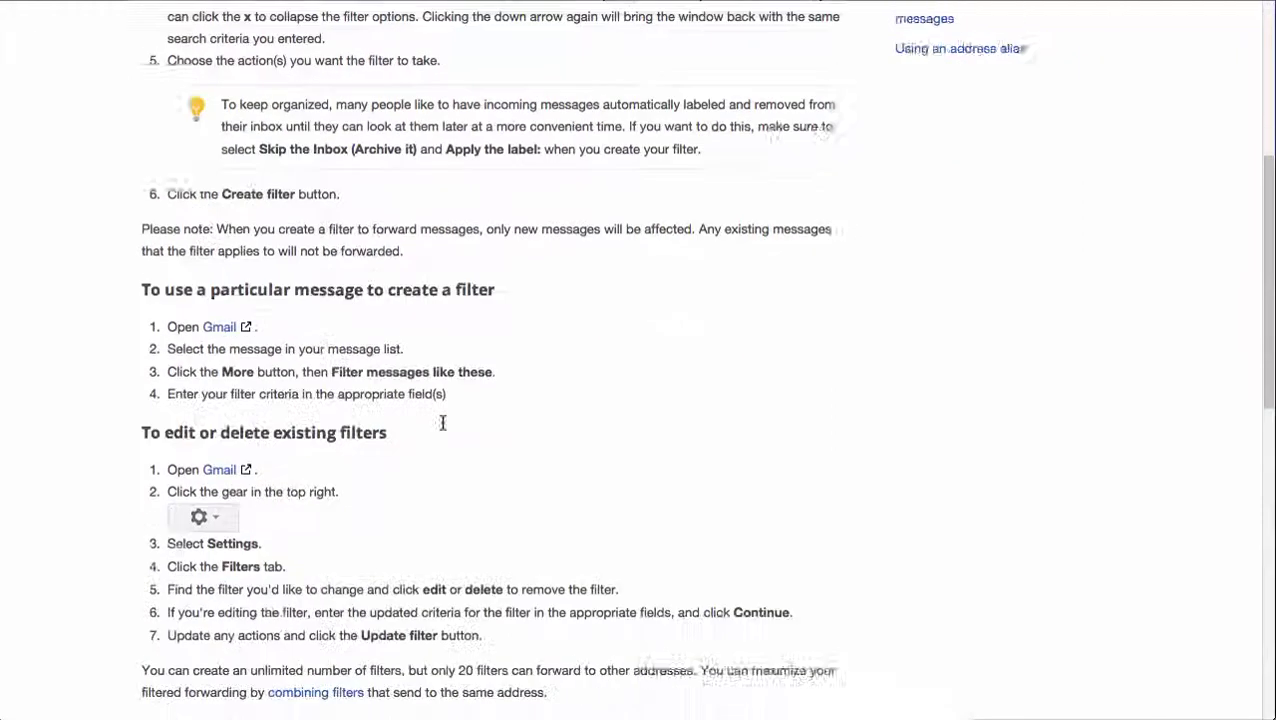
left_click_drag(163, 344, 375, 360)
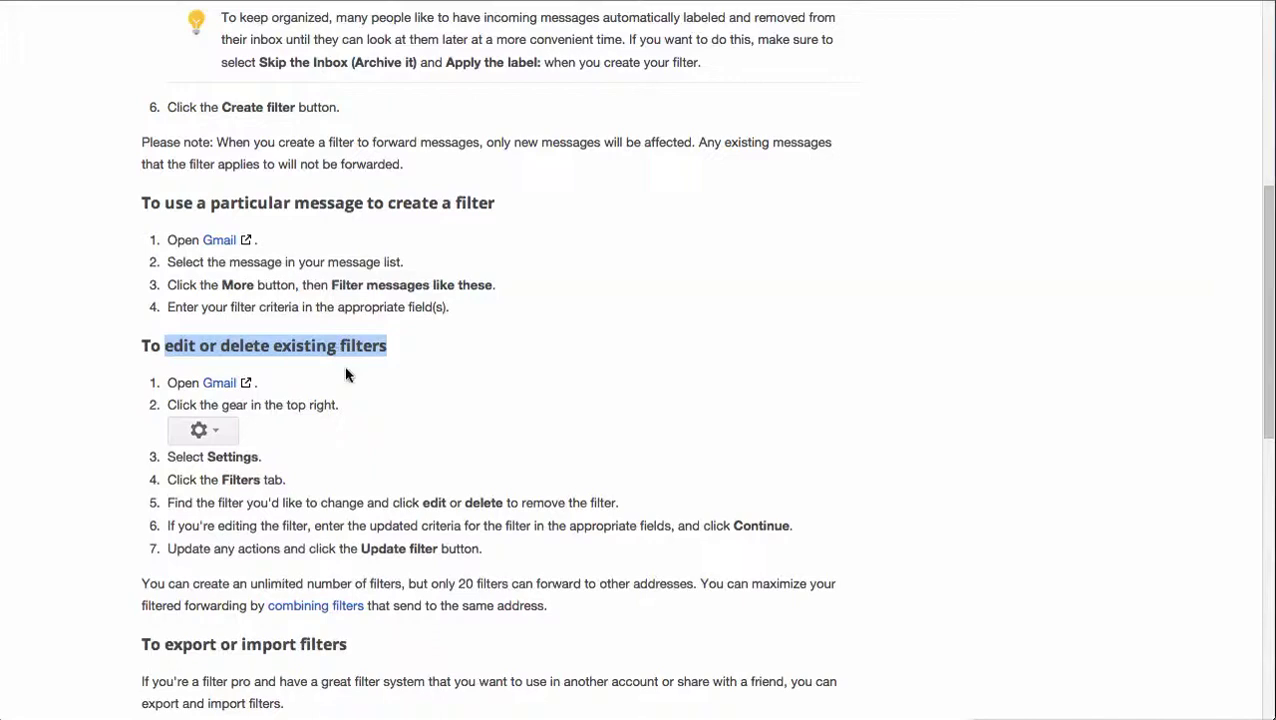
scroll(314, 395, "down", 6)
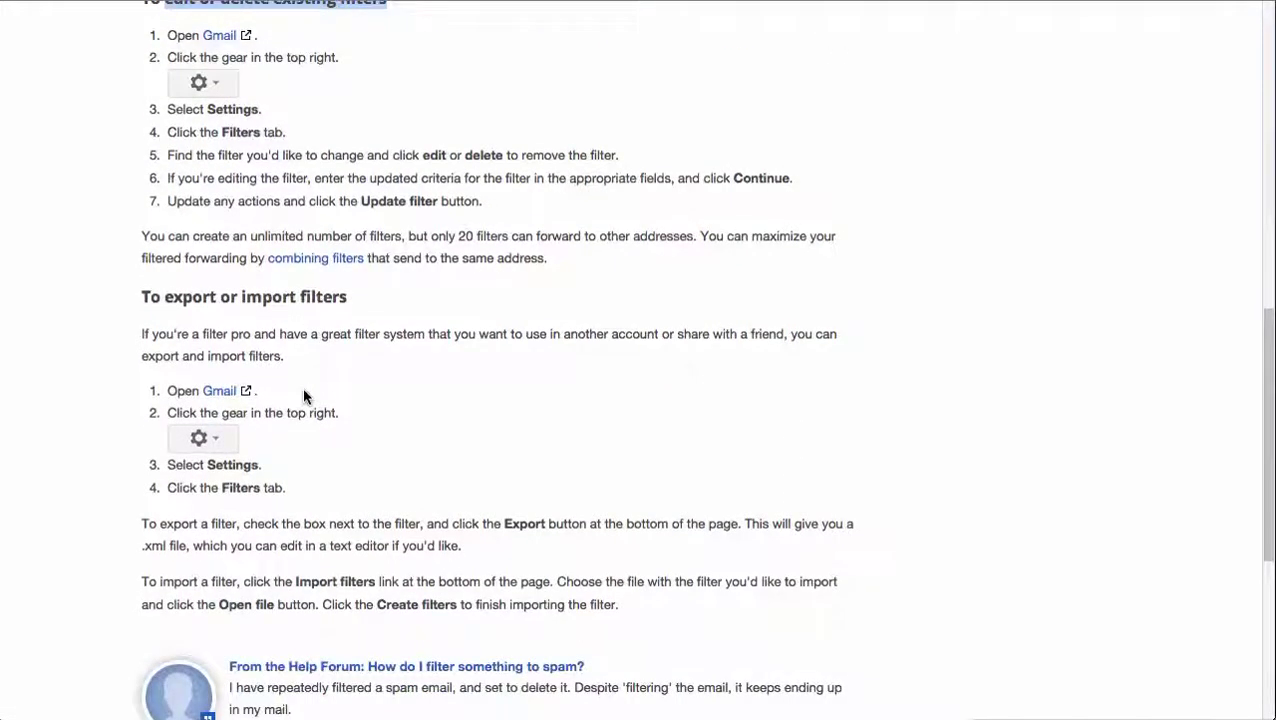
scroll(302, 387, "up", 10)
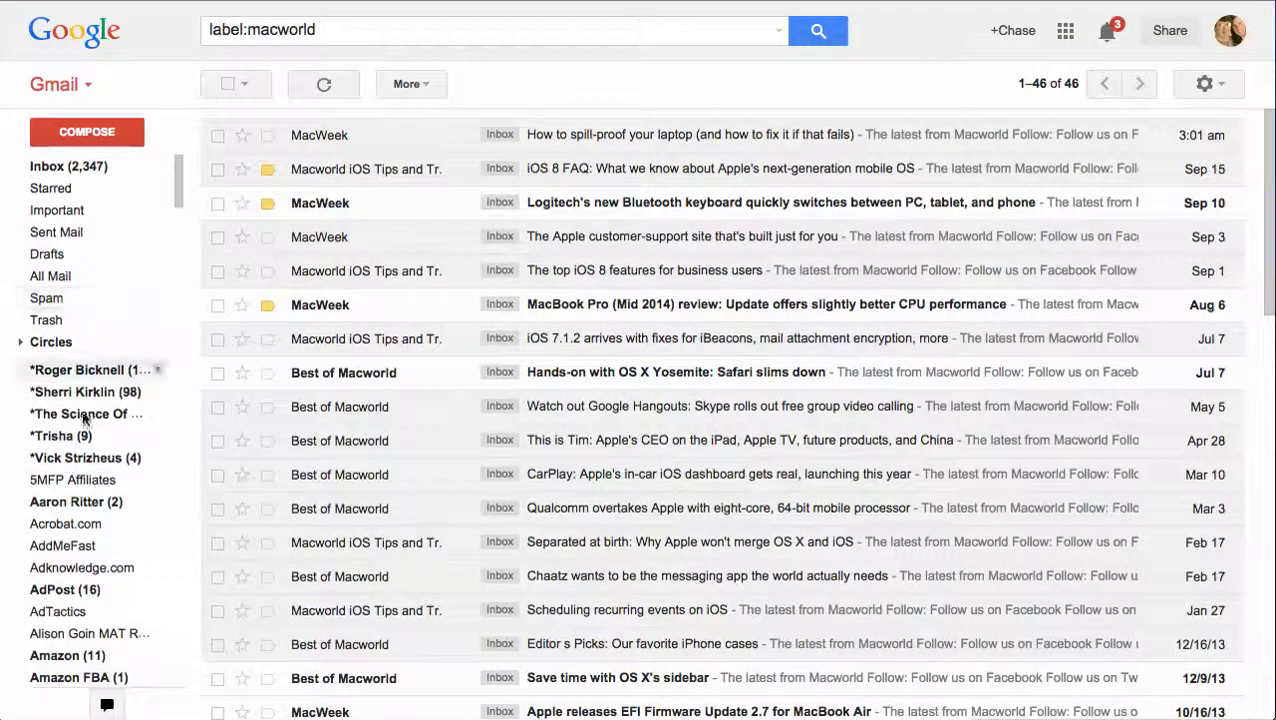
- Switch back to the Gmail mailbox, look over the full label list and open the inbox
scroll(85, 420, "down", 20)
scroll(88, 479, "up", 20)
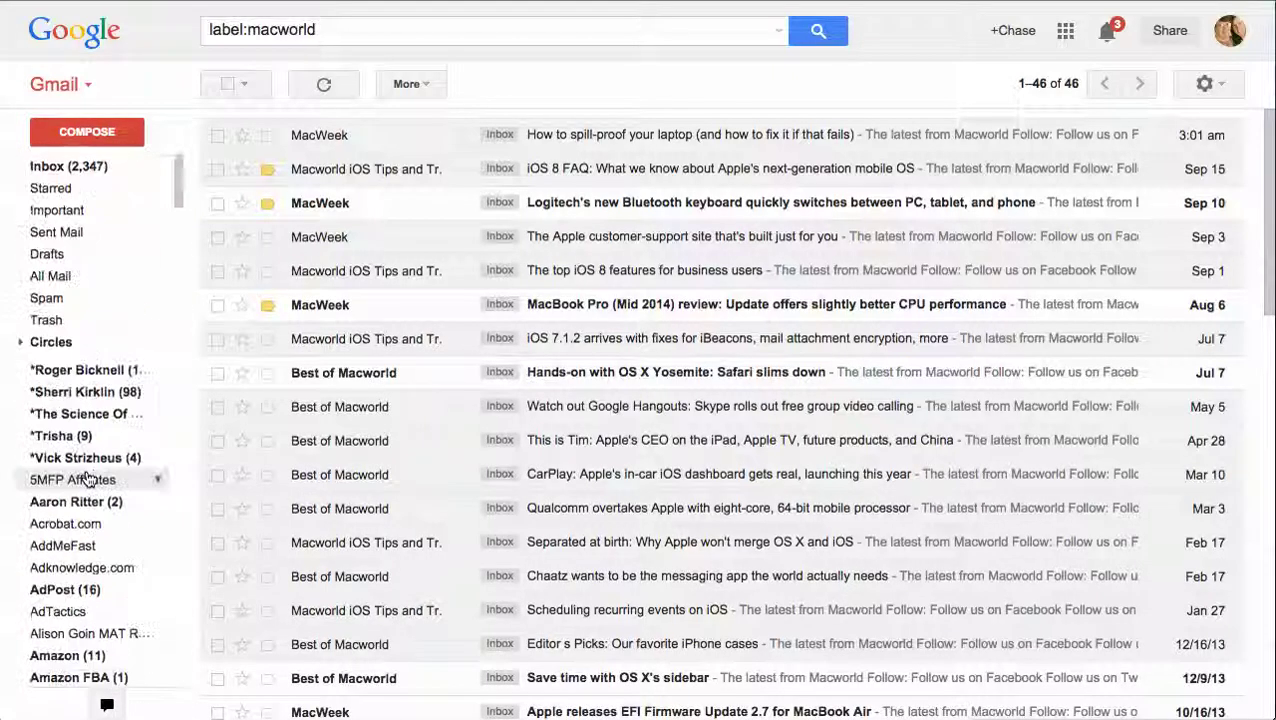
left_click(89, 171)
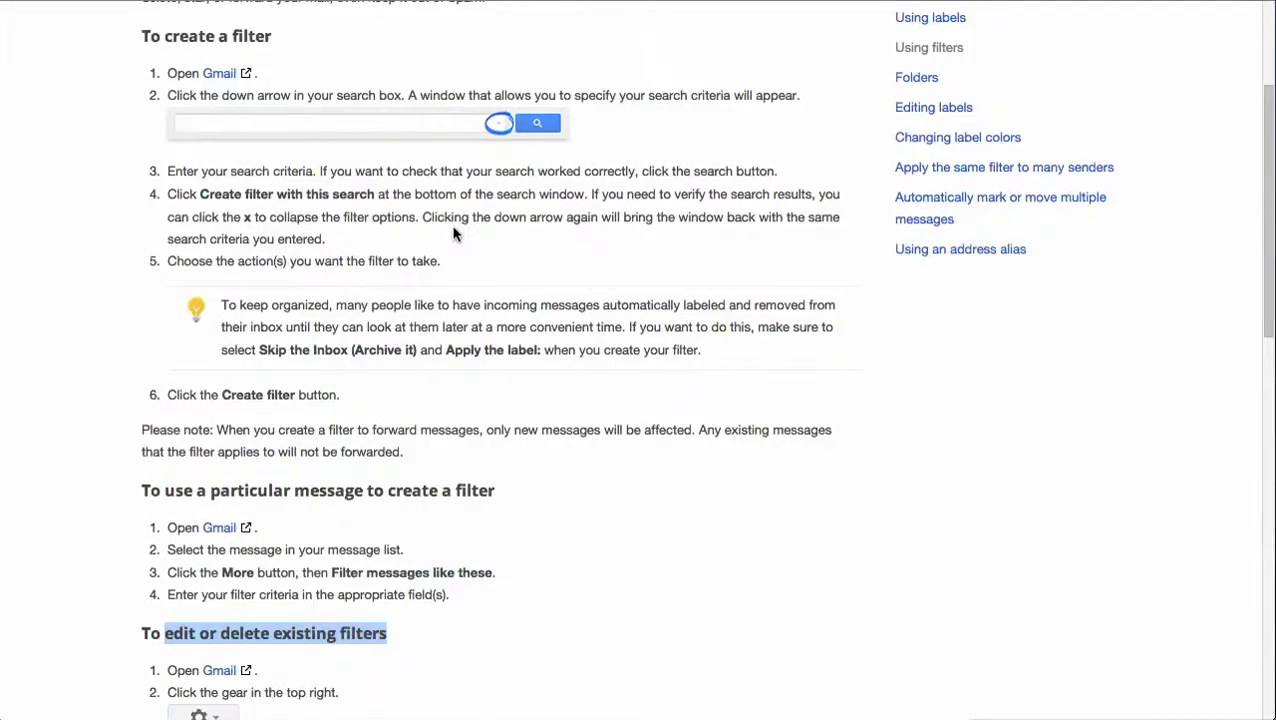
- On the Using filters help page, examine the instructions for editing or deleting existing filters
scroll(406, 264, "down", 4)
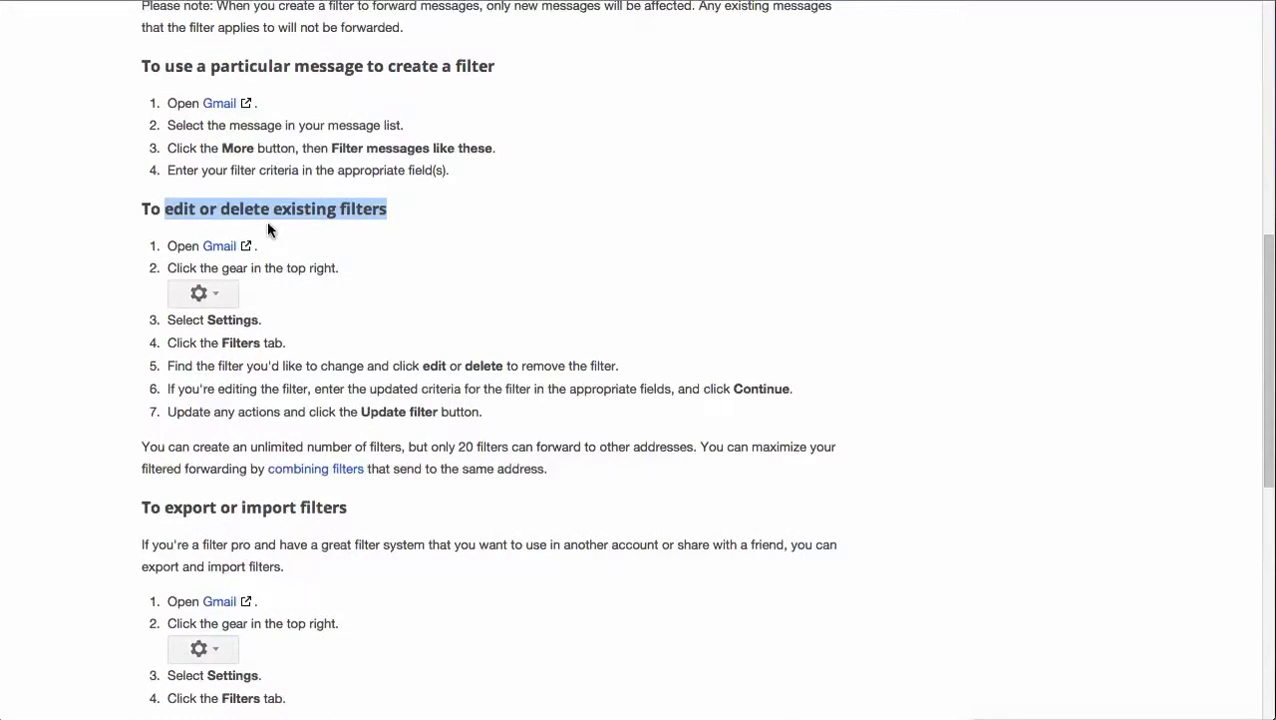